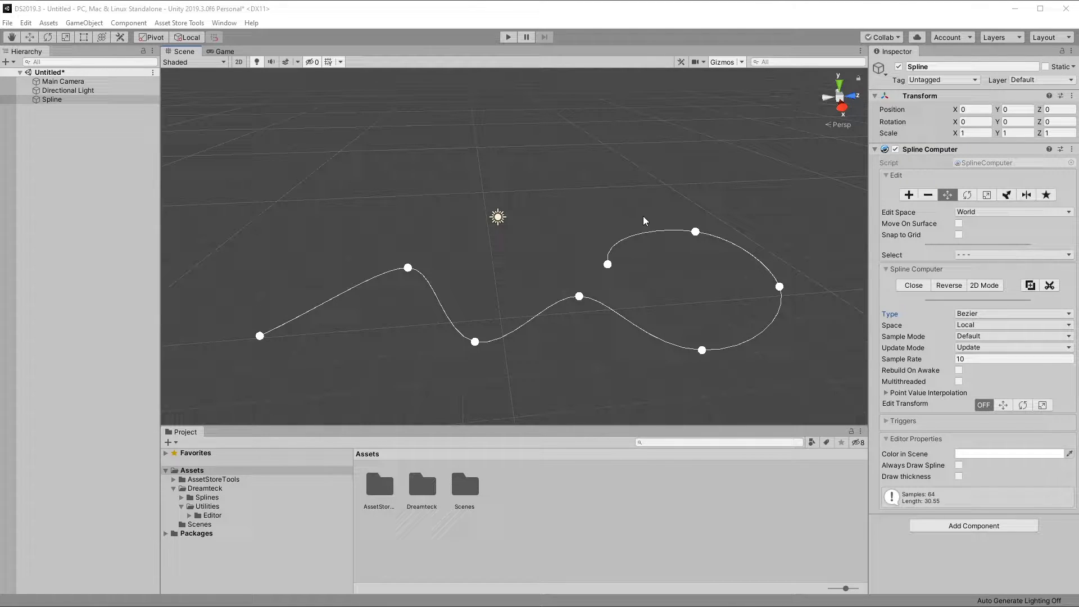
pyautogui.moveTo(614, 192)
pyautogui.mouseDown(button='right')
pyautogui.moveTo(608, 222)
pyautogui.moveTo(622, 209)
pyautogui.mouseUp(button='right')
pyautogui.click(875, 149)
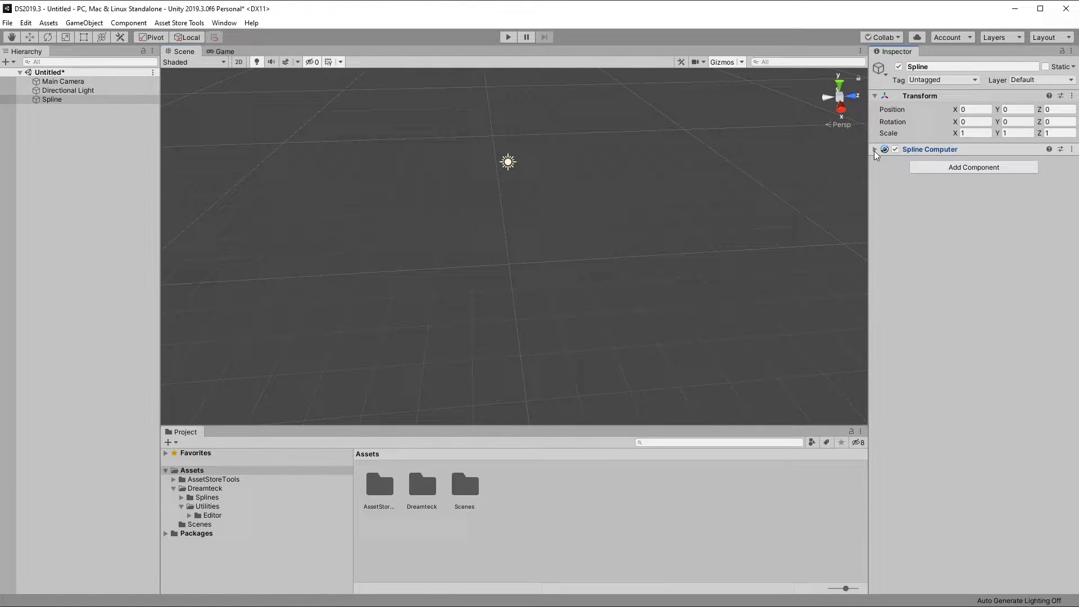
pyautogui.click(874, 149)
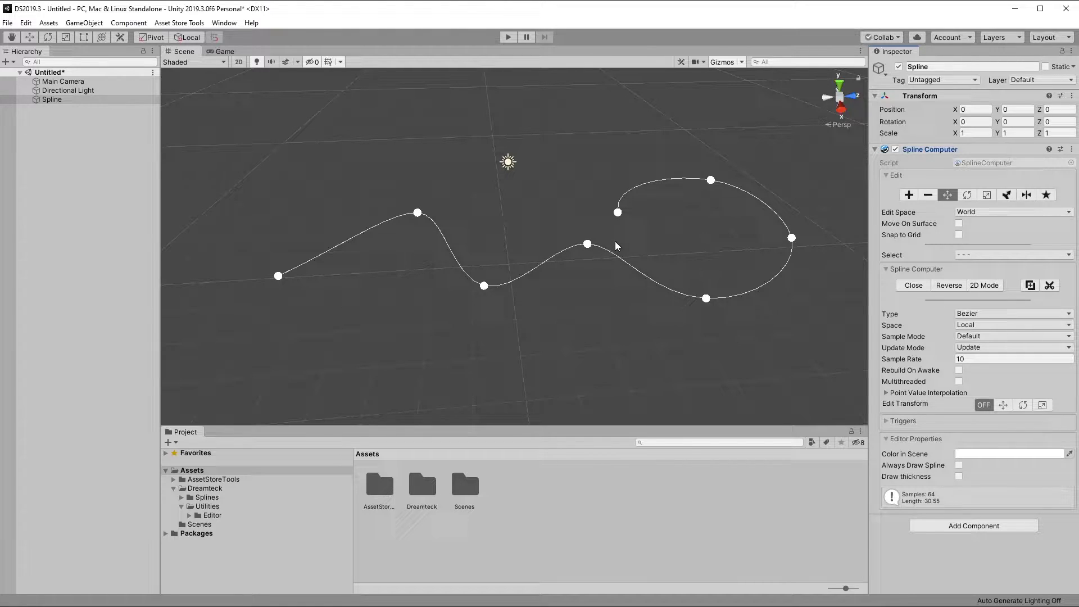
pyautogui.moveTo(617, 240); pyautogui.dragTo(623, 243, button='middle')
pyautogui.moveTo(622, 242); pyautogui.dragTo(629, 229, button='right')
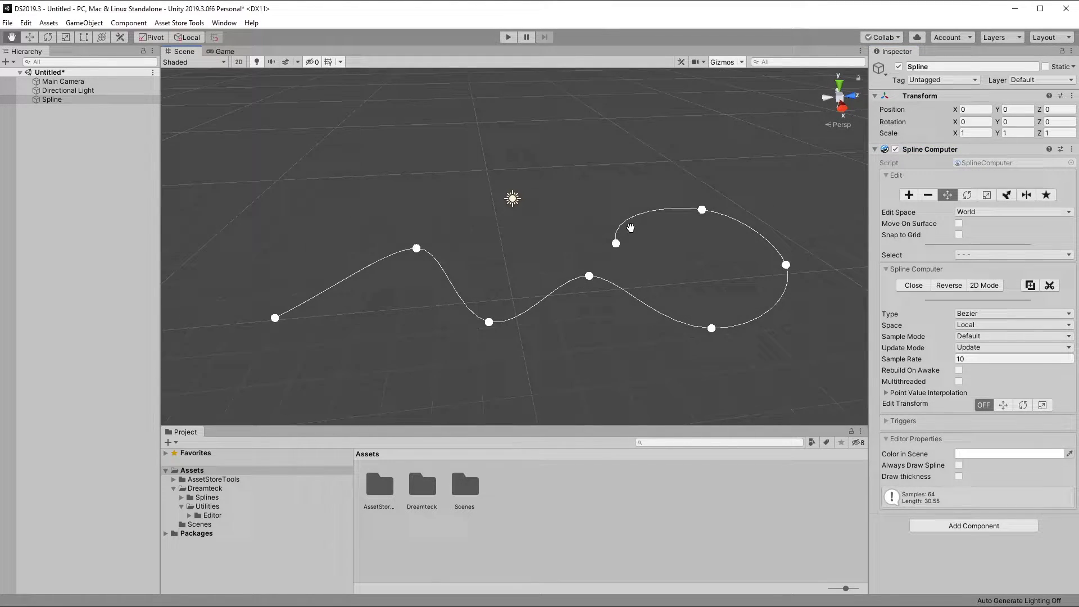
pyautogui.moveTo(629, 229); pyautogui.dragTo(635, 221, button='middle')
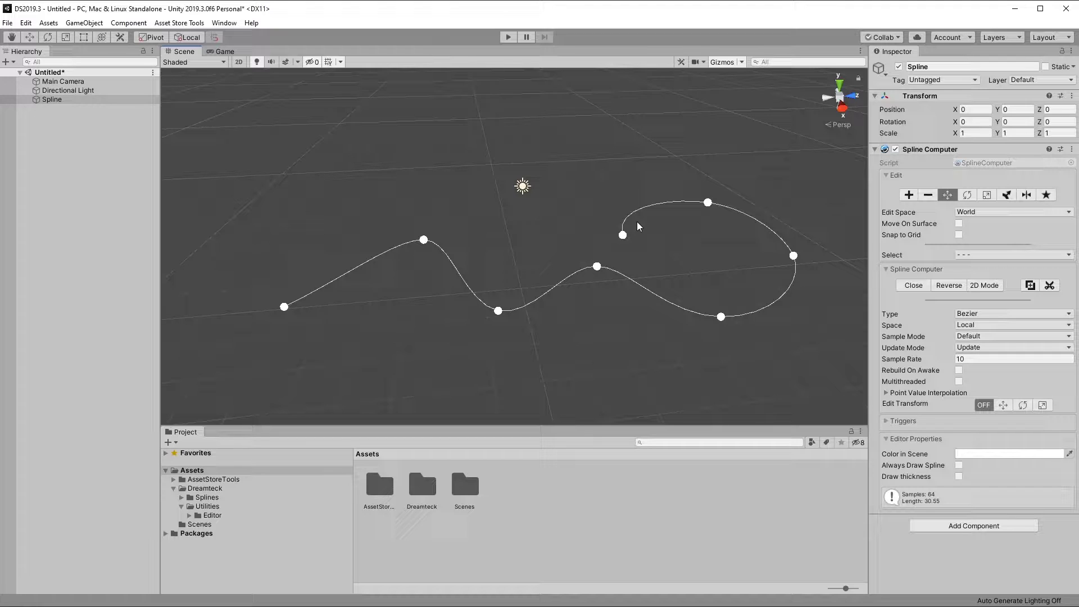
pyautogui.moveTo(558, 264); pyautogui.dragTo(552, 262, button='right')
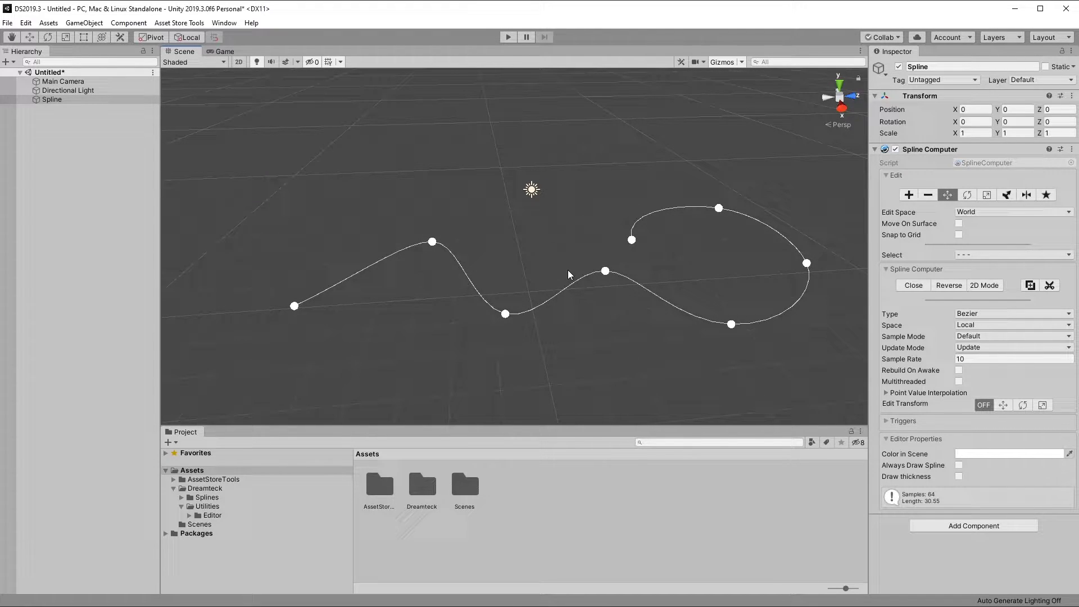
# Collapse the Spline Computer settings and add a Spline Renderer component to the Spline object.
pyautogui.click(905, 268)
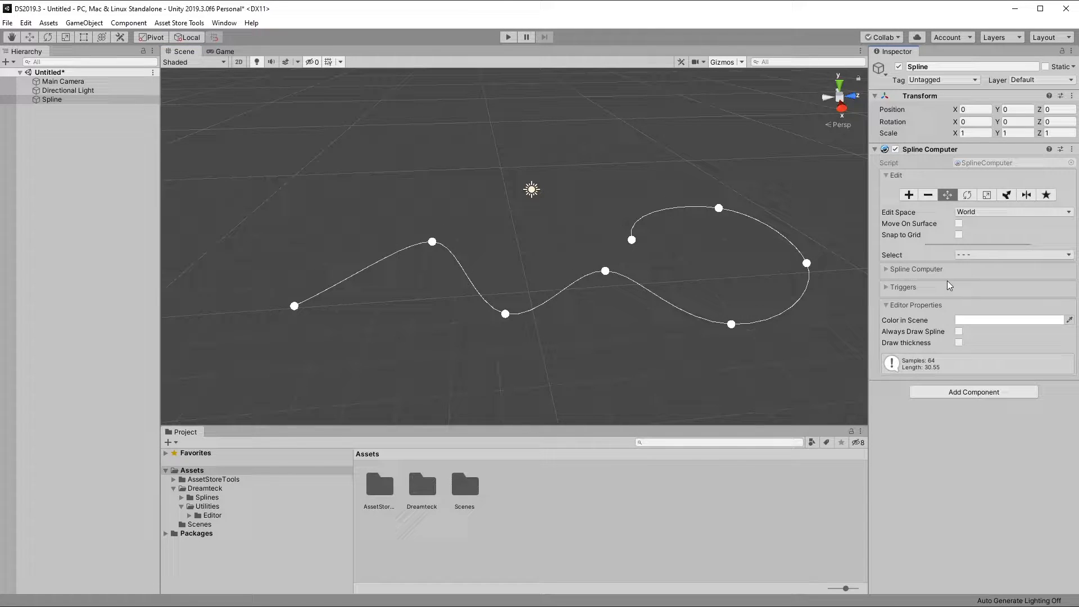
pyautogui.click(950, 391)
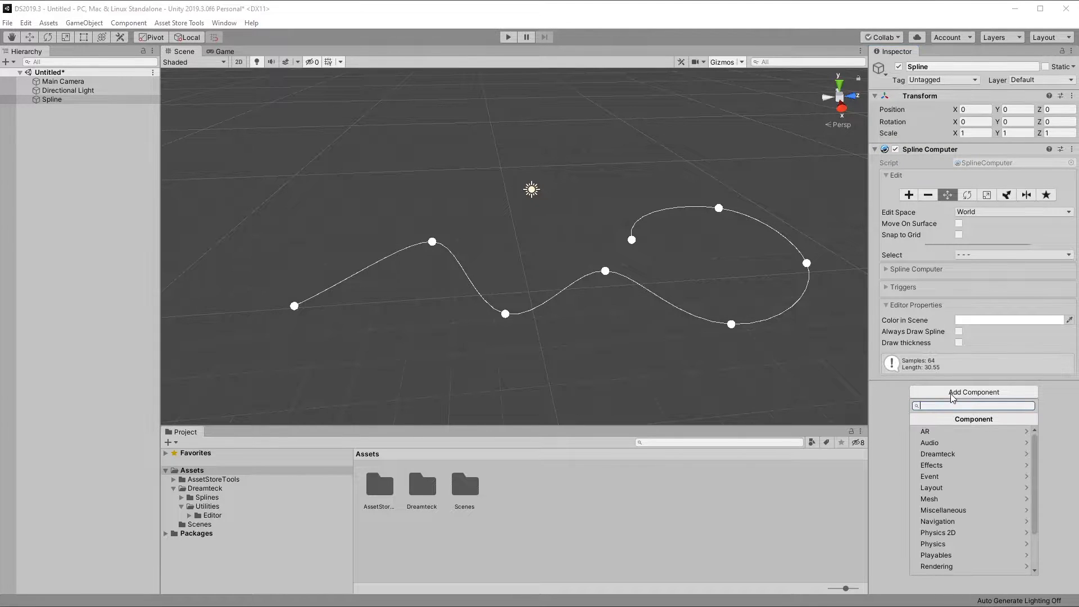
pyautogui.click(944, 453)
pyautogui.click(947, 431)
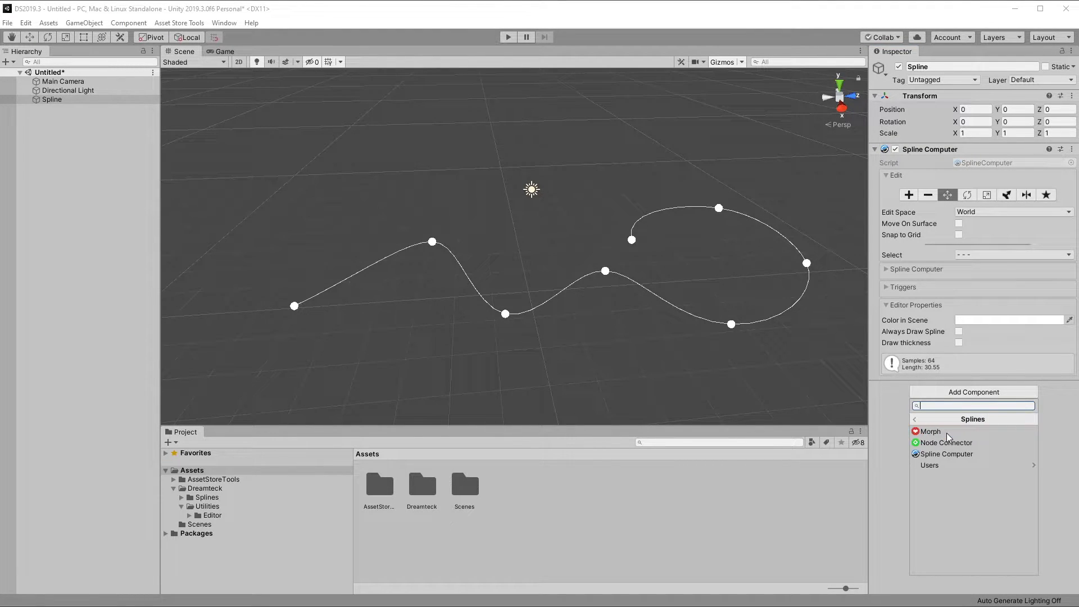
pyautogui.click(941, 464)
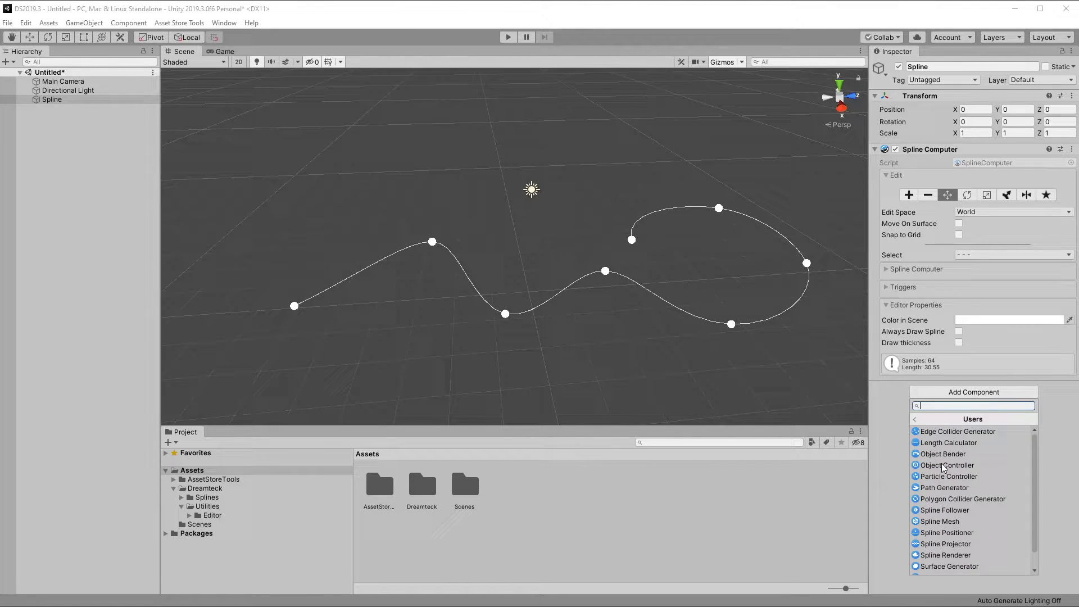
pyautogui.scroll(-1, 947, 489)
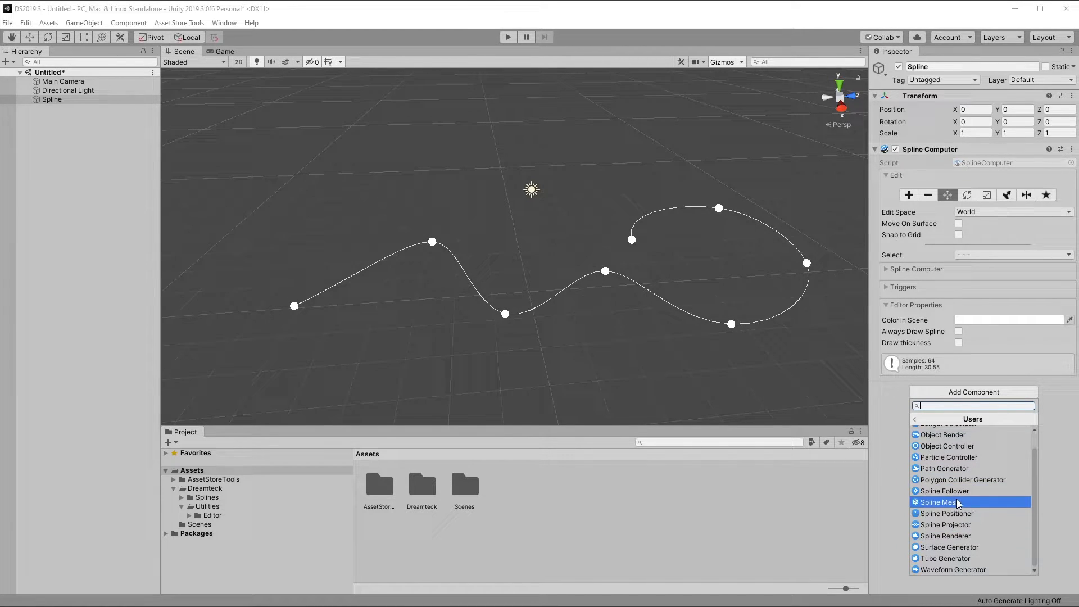
pyautogui.click(956, 535)
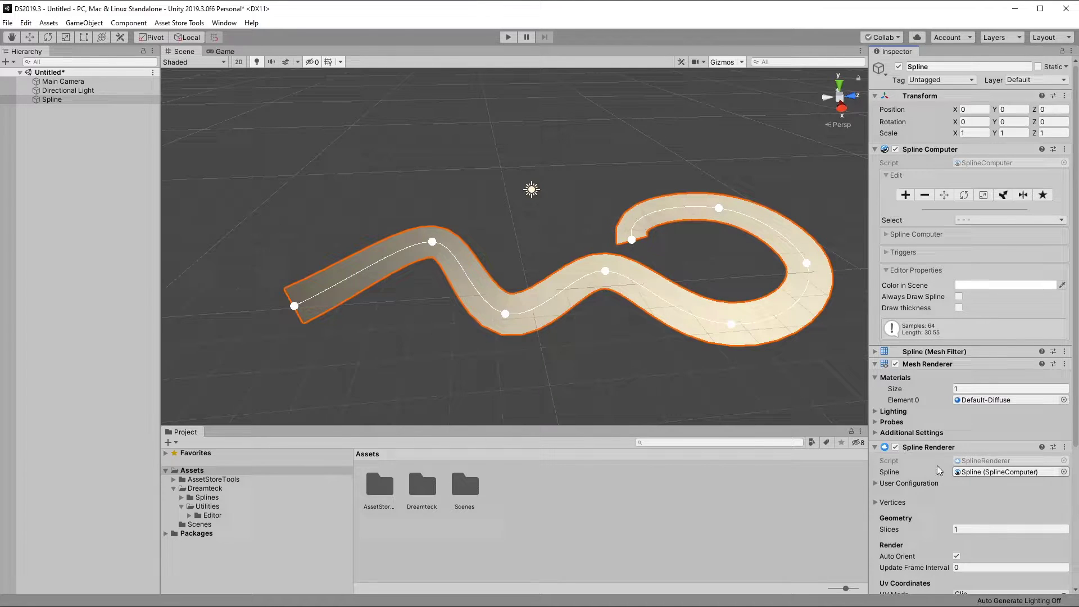
# Inspect the generated spline mesh from the Mesh Filter in its preview, then reselect the Spline object.
pyautogui.scroll(-5, 954, 459)
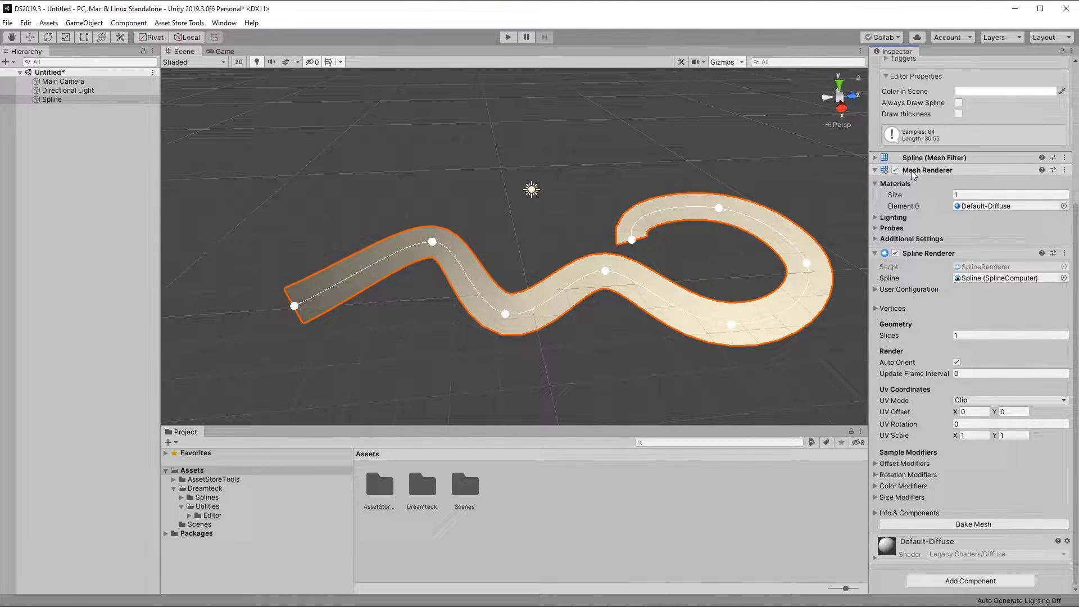
pyautogui.click(874, 158)
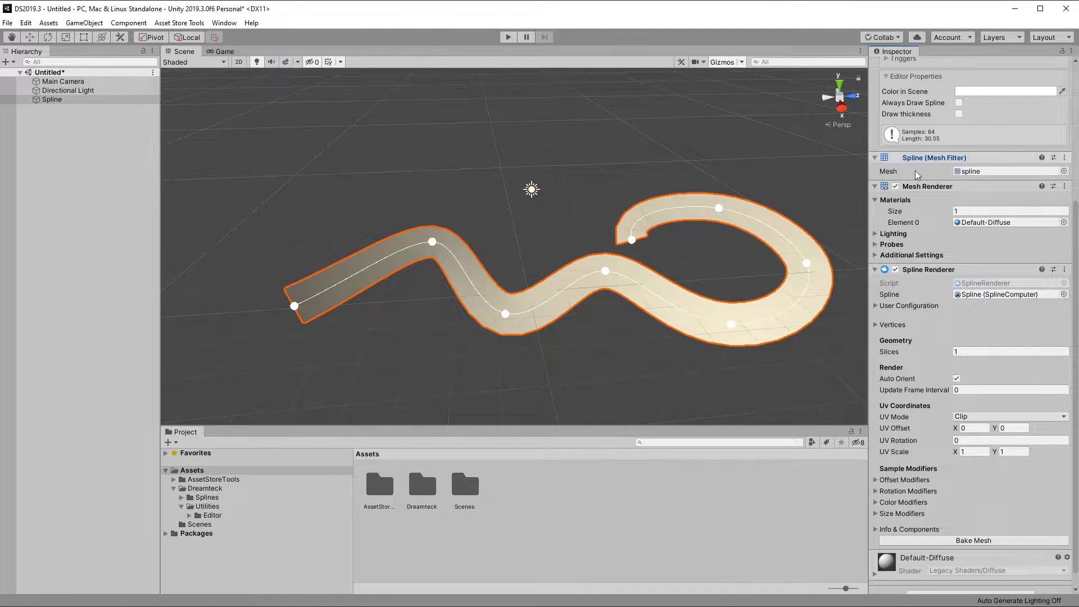
pyautogui.doubleClick(971, 171)
pyautogui.moveTo(938, 529); pyautogui.dragTo(973, 495)
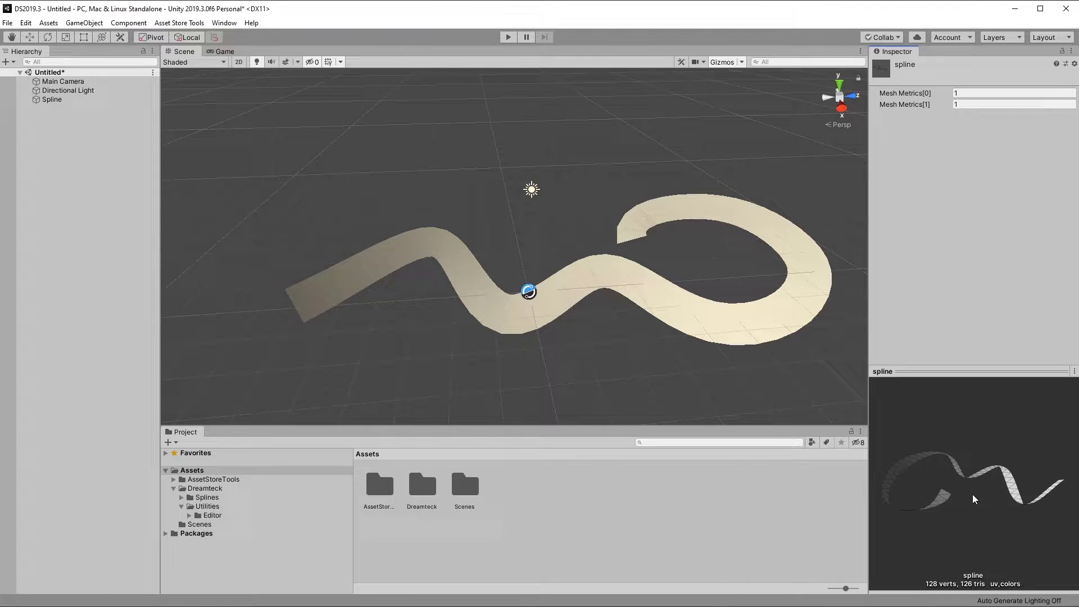
pyautogui.click(743, 335)
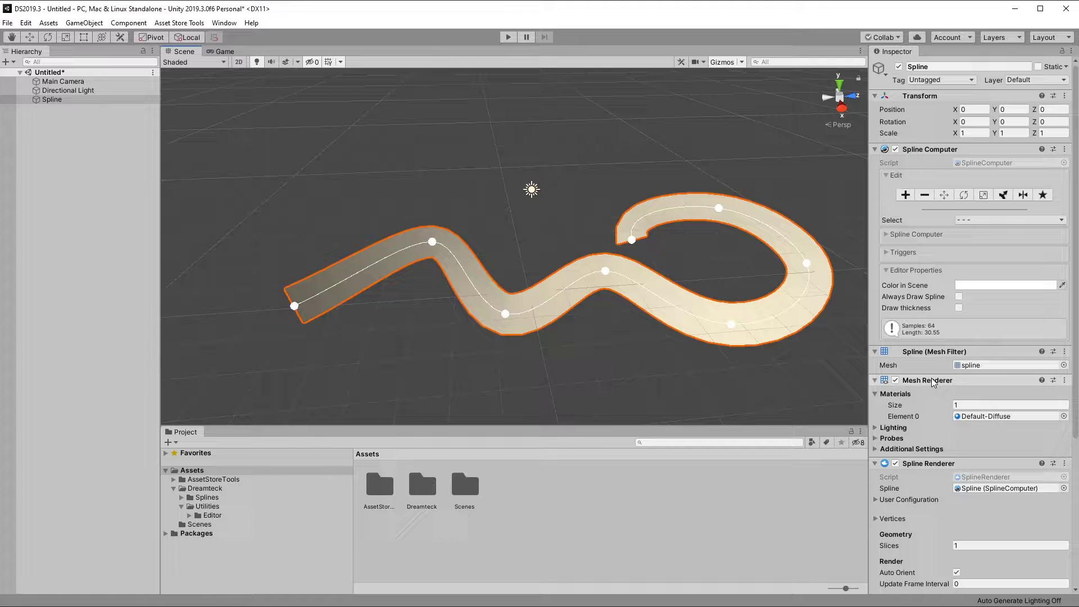
# Assign the Dash material to the spline's Mesh Renderer and set the Spline Renderer's UV Scale Y to 12.
pyautogui.click(1063, 416)
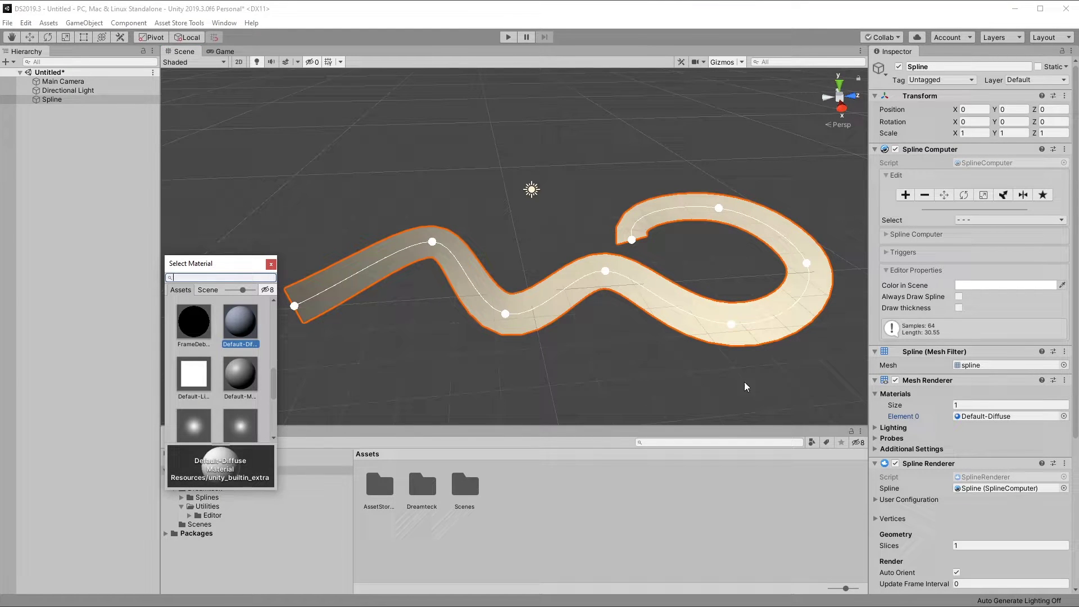
pyautogui.scroll(3, 243, 362)
pyautogui.scroll(5, 248, 382)
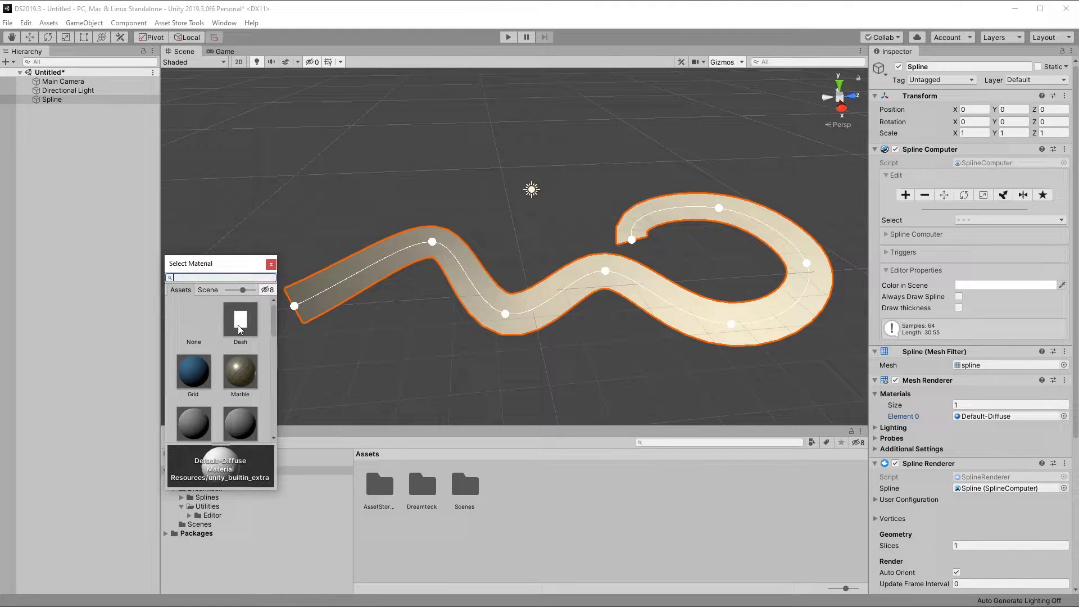
pyautogui.doubleClick(238, 325)
pyautogui.scroll(-5, 953, 375)
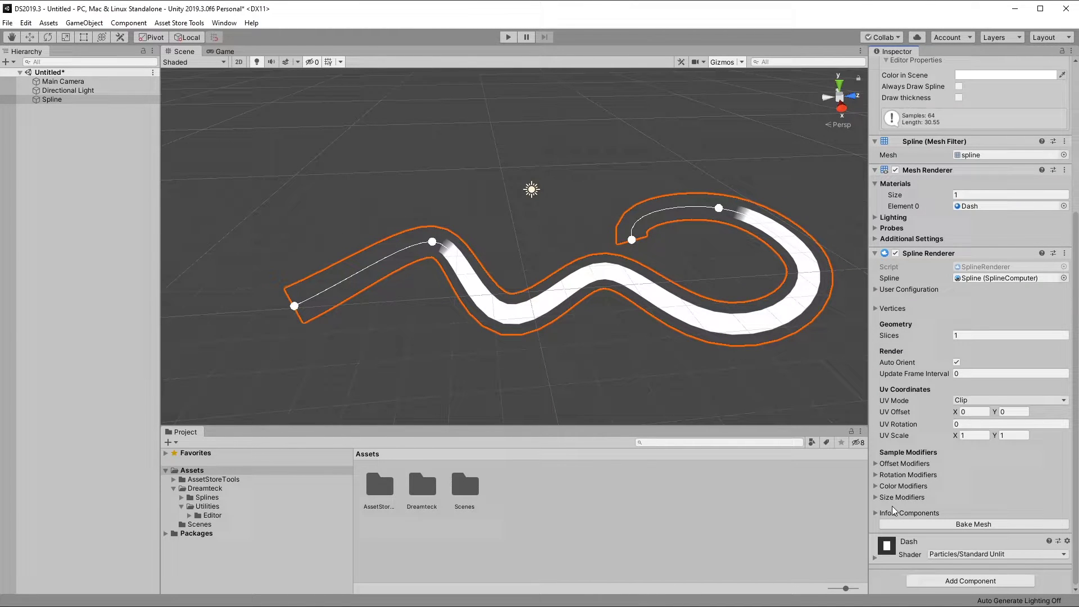
pyautogui.moveTo(995, 434); pyautogui.dragTo(1050, 435)
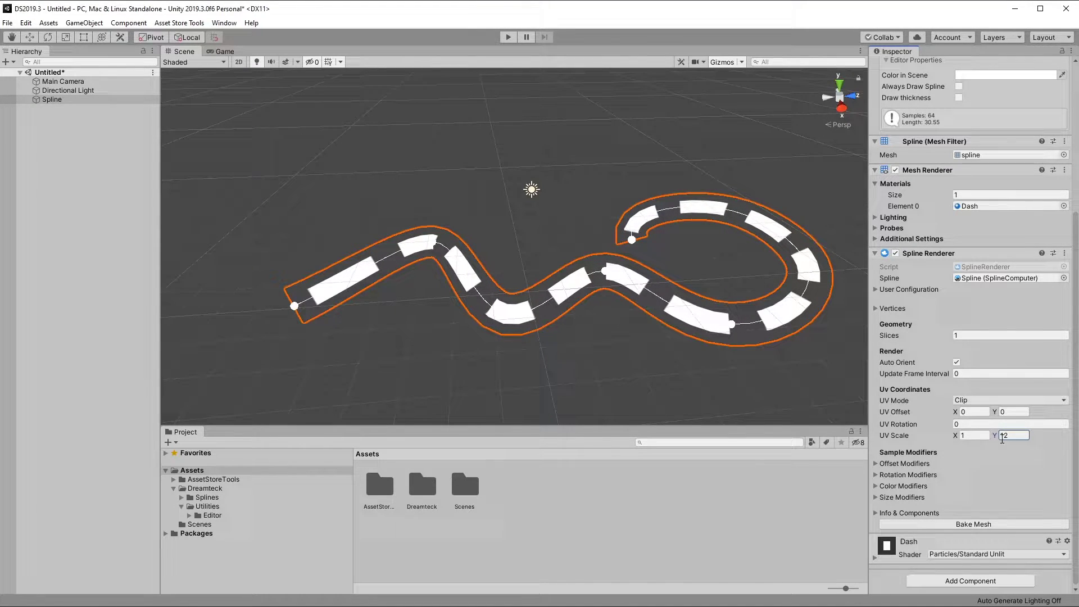
# Align the Main Camera with a view of the whole dashed spline from above and check it in the Game view.
pyautogui.keyDown('alt'); pyautogui.moveTo(798, 332); pyautogui.dragTo(708, 285); pyautogui.keyUp('alt')
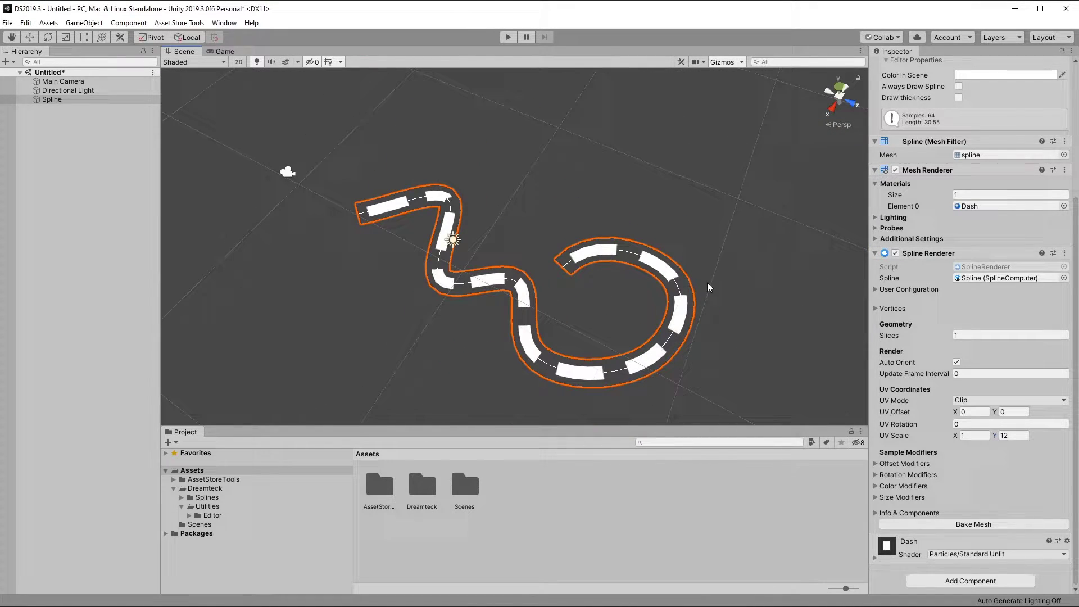
pyautogui.keyDown('alt'); pyautogui.moveTo(416, 187); pyautogui.dragTo(461, 202); pyautogui.keyUp('alt')
pyautogui.click(255, 212)
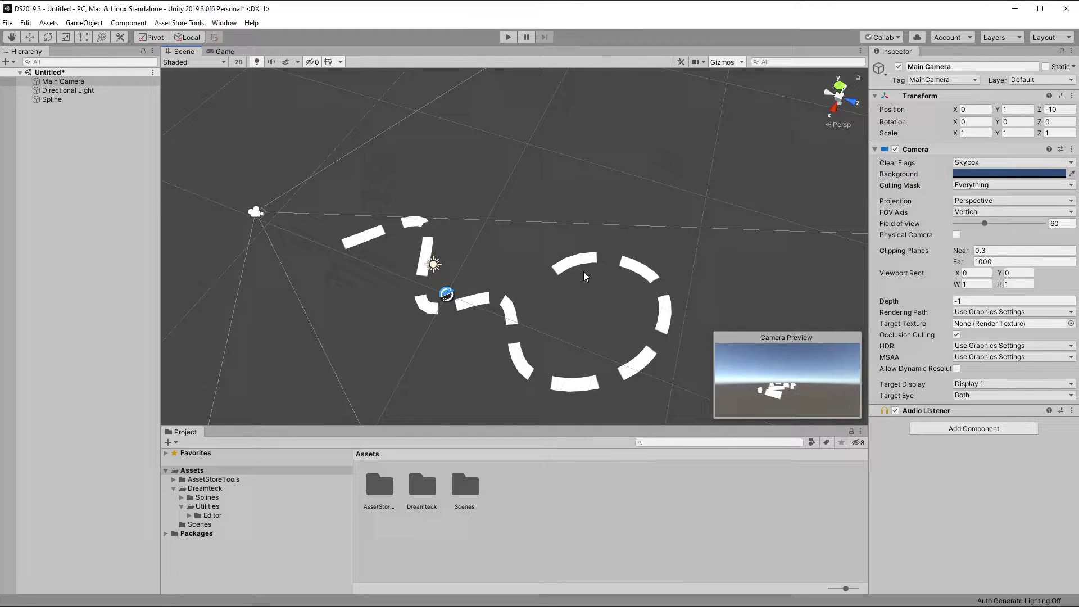
pyautogui.hotkey('ctrl', 'shift', 'f')
pyautogui.click(223, 51)
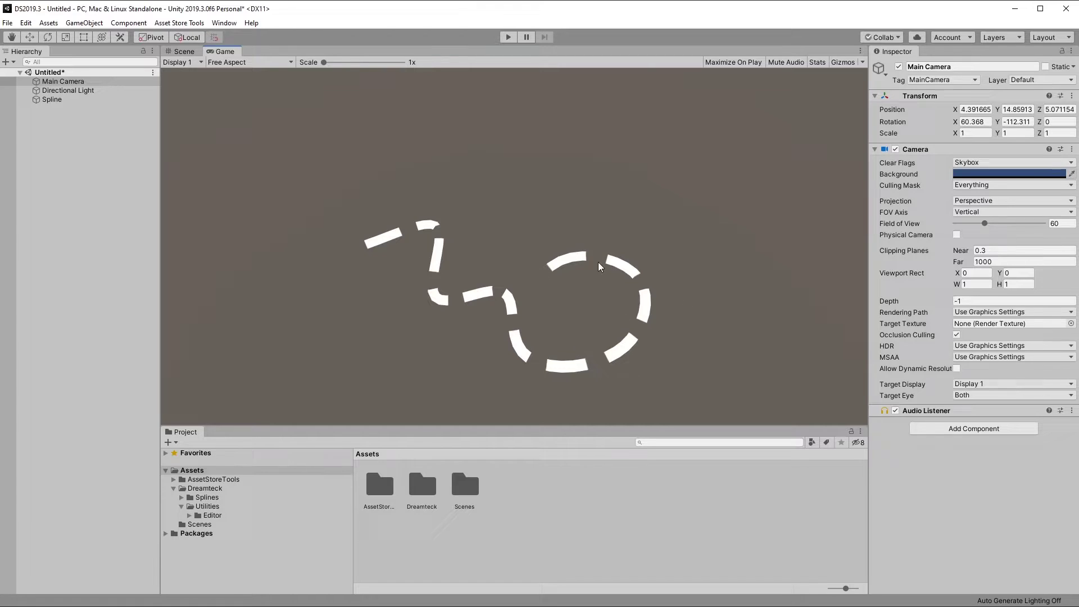
# Return to the Scene view and set the Spline object's Color in Scene to black (000000).
pyautogui.hotkey('ctrl', '1')
pyautogui.click(578, 267)
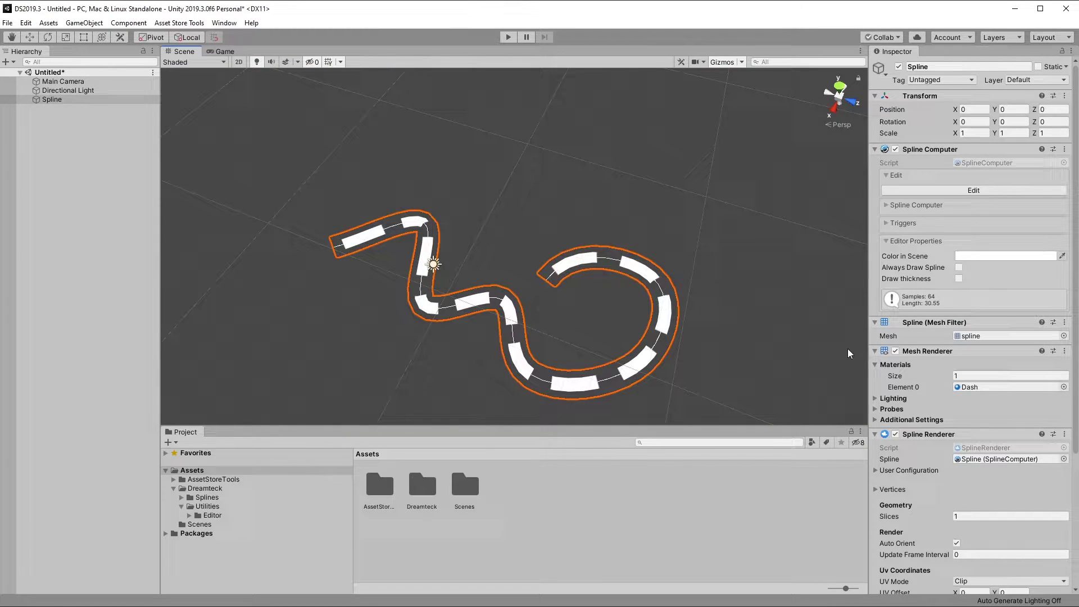
pyautogui.scroll(-5, 932, 407)
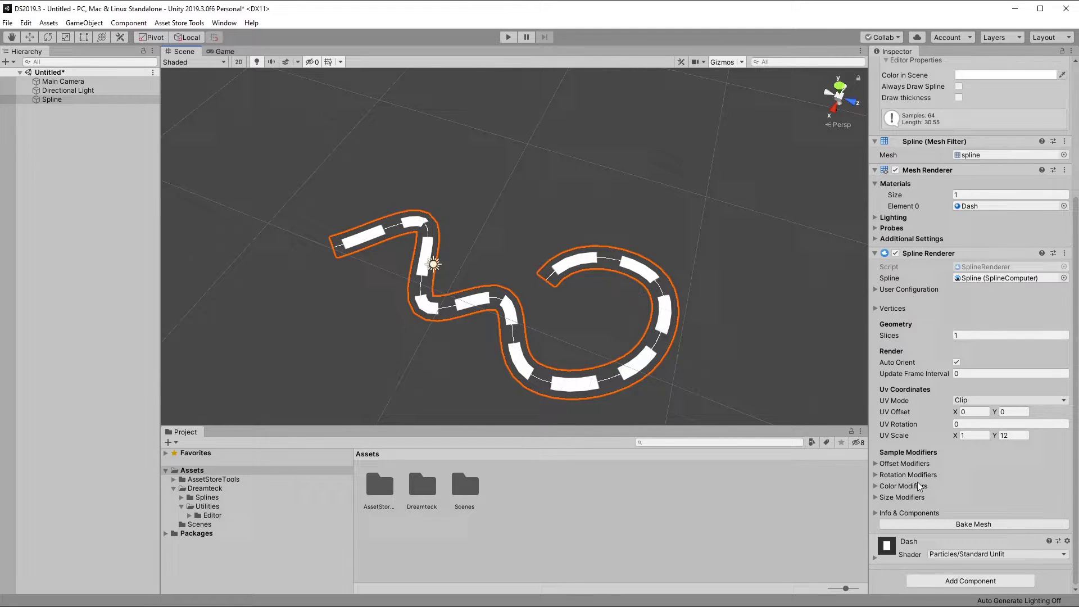
pyautogui.scroll(5, 902, 207)
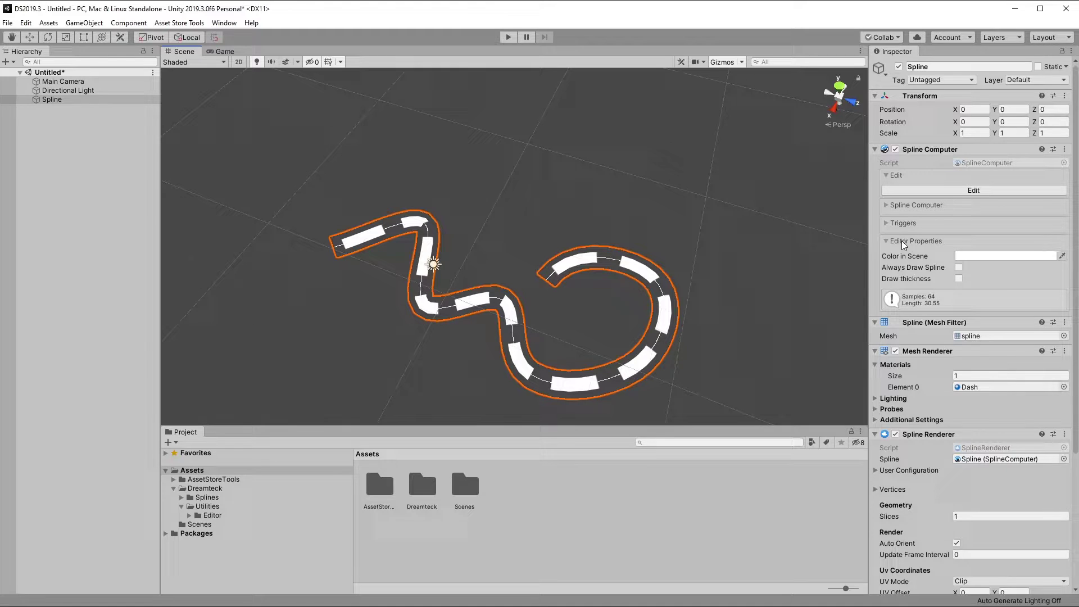
pyautogui.click(977, 255)
pyautogui.moveTo(639, 211); pyautogui.dragTo(555, 297)
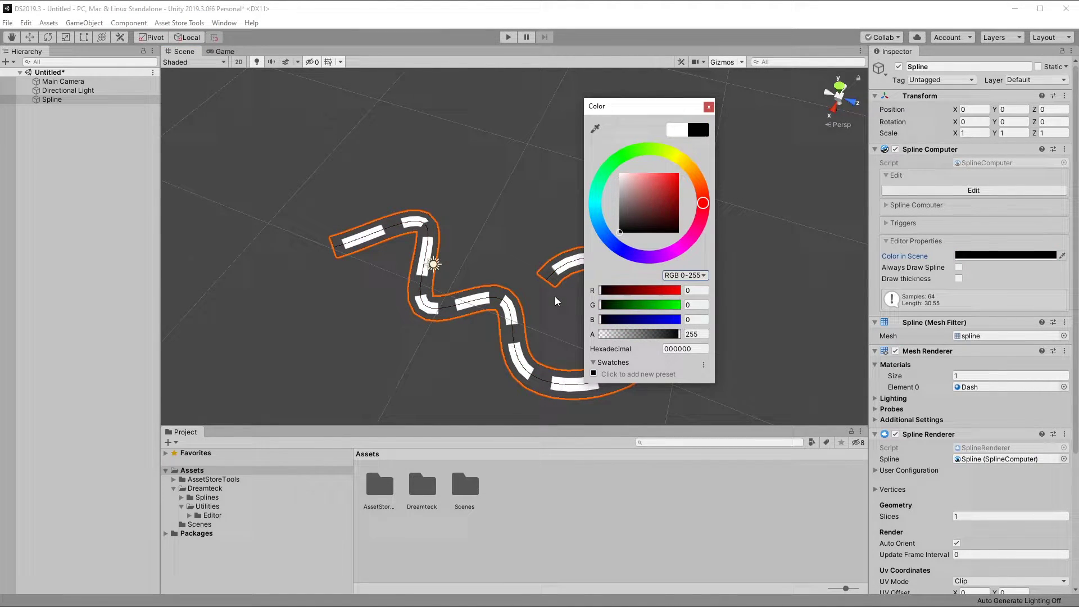
pyautogui.click(708, 107)
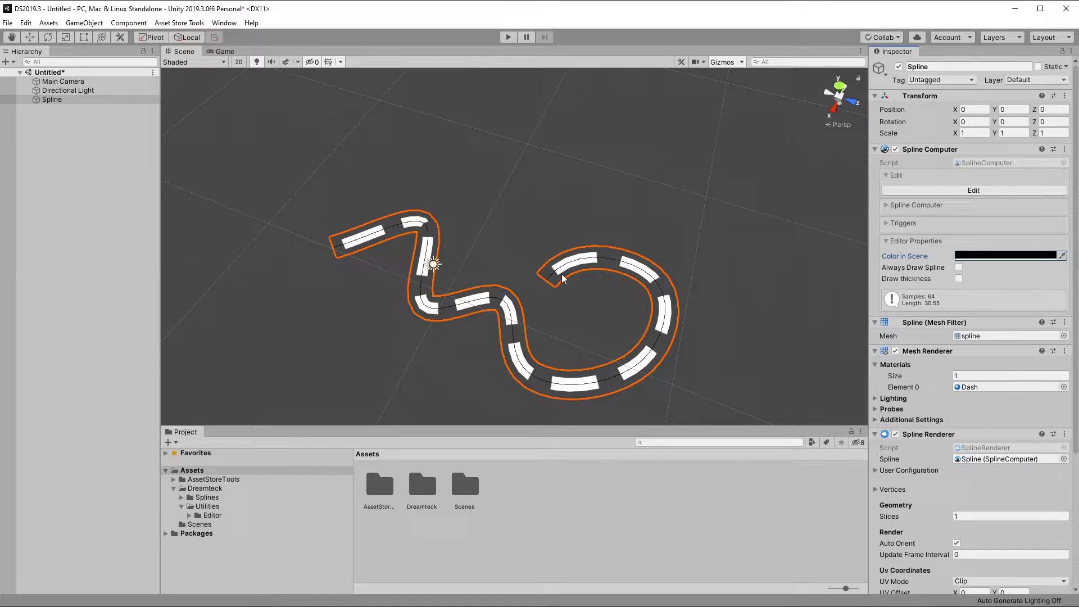
# Expand the Spline Renderer's User Configuration and raise the start of its Clip Range to about 0.54.
pyautogui.scroll(-3, 564, 278)
pyautogui.scroll(-5, 960, 345)
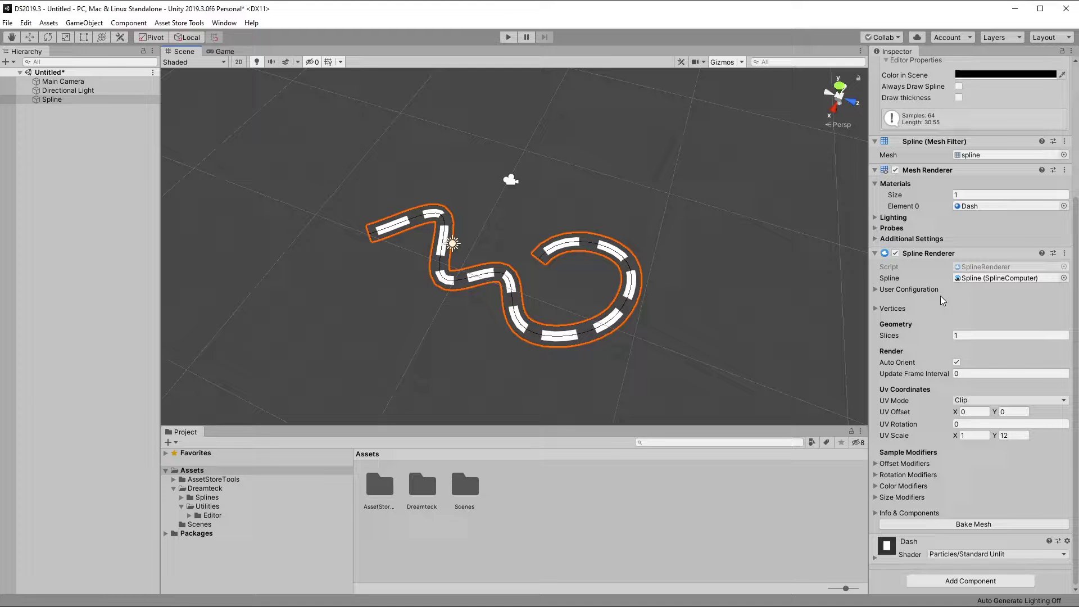
pyautogui.click(915, 288)
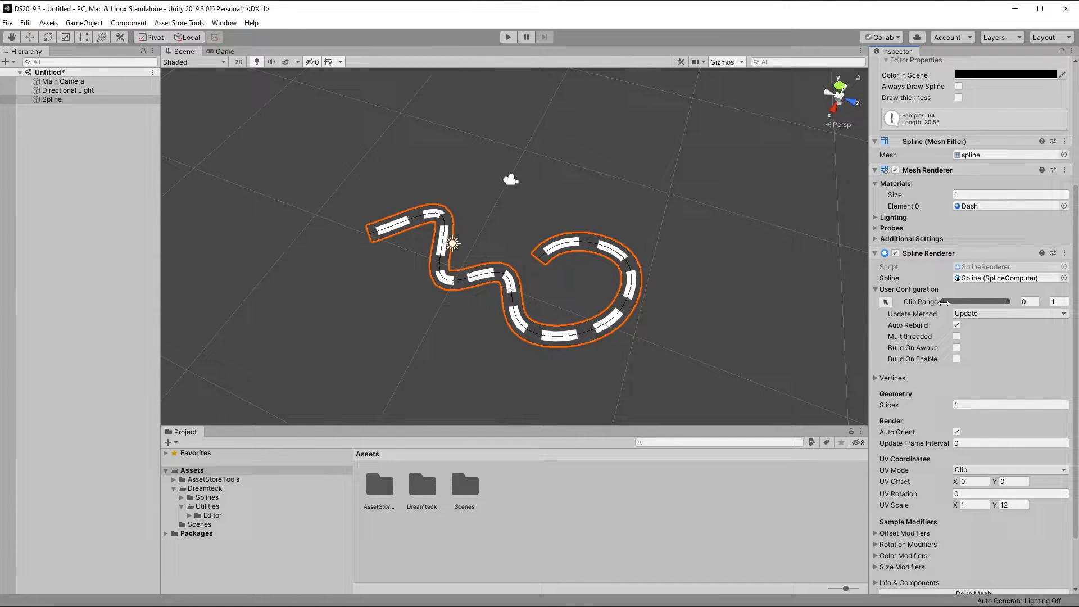
pyautogui.moveTo(945, 302); pyautogui.dragTo(991, 304)
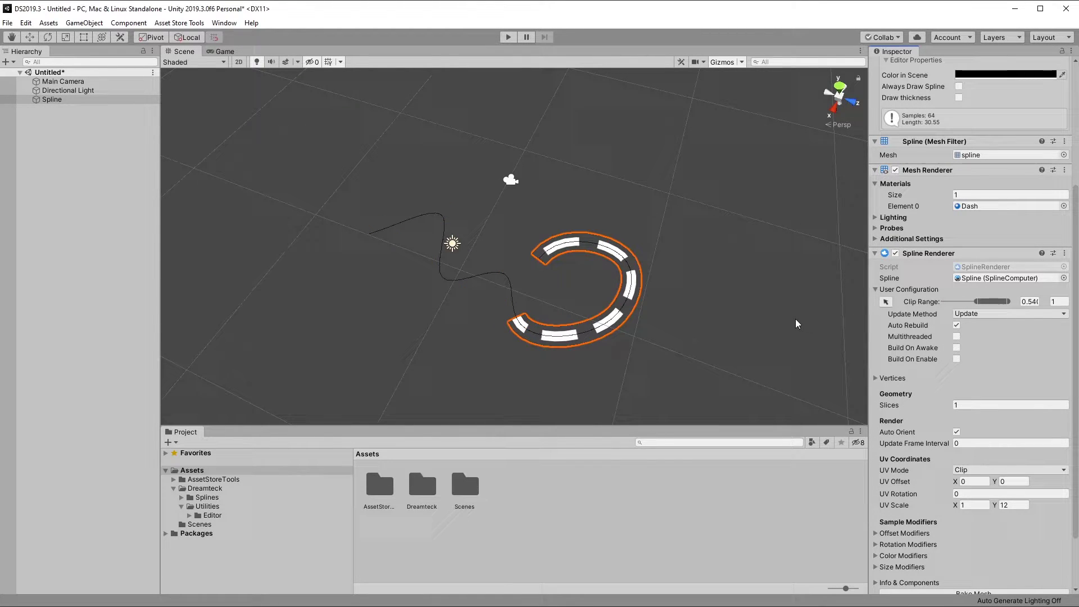
# Enable scene editing of the clip range, move the Clip From handle back to about 0.5, and disable scene editing.
pyautogui.scroll(4, 717, 313)
pyautogui.keyDown('alt'); pyautogui.moveTo(717, 312); pyautogui.dragTo(730, 306); pyautogui.keyUp('alt')
pyautogui.moveTo(729, 306); pyautogui.dragTo(737, 256, button='middle')
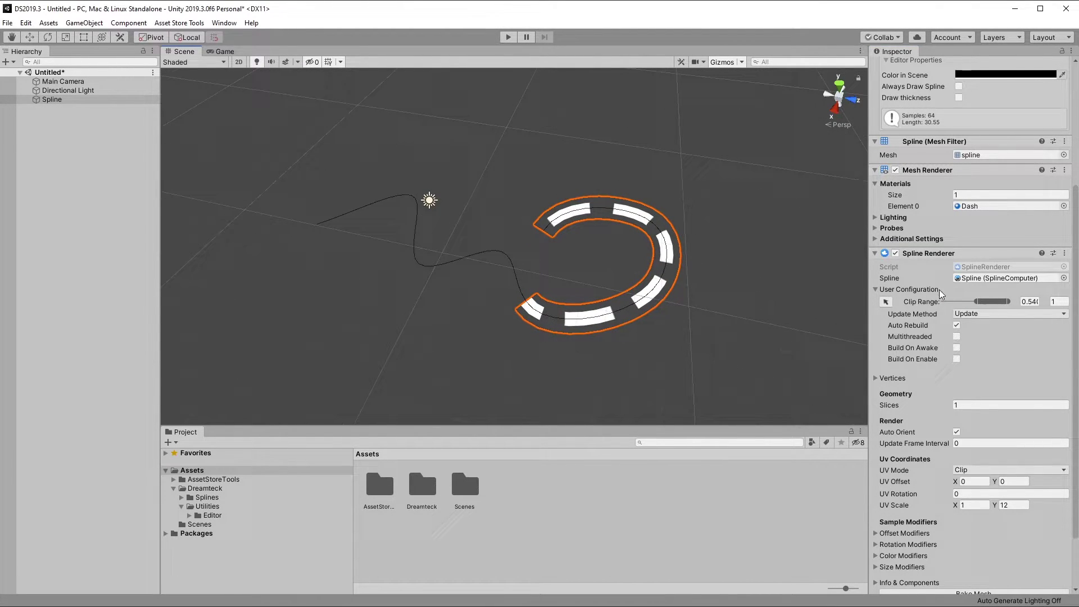
pyautogui.click(886, 304)
pyautogui.scroll(2, 534, 276)
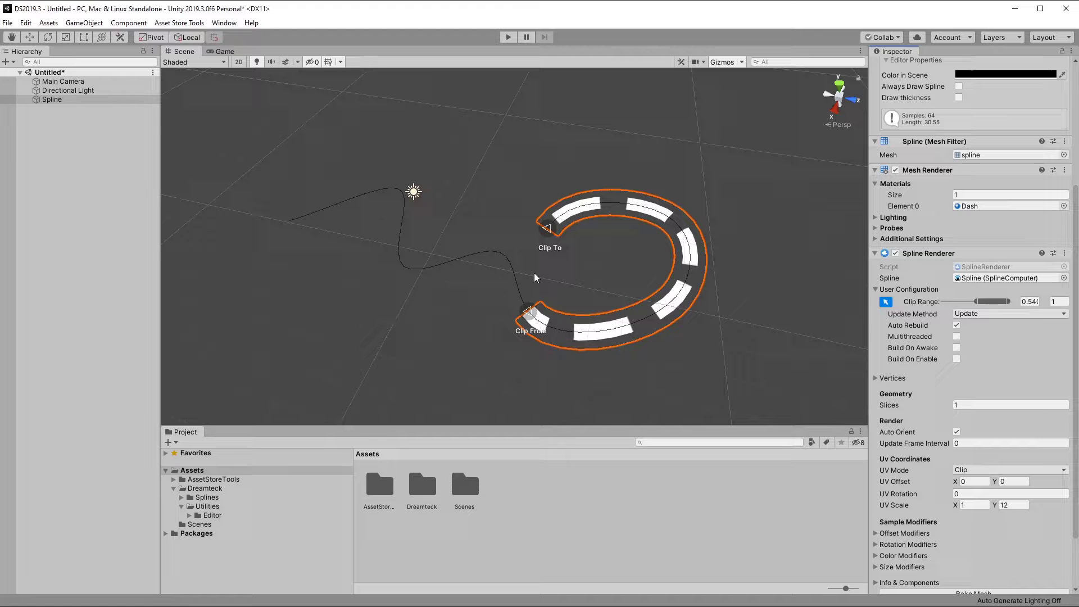
pyautogui.moveTo(530, 266); pyautogui.dragTo(574, 269, button='middle')
pyautogui.scroll(3, 567, 236)
pyautogui.moveTo(582, 281); pyautogui.dragTo(569, 255)
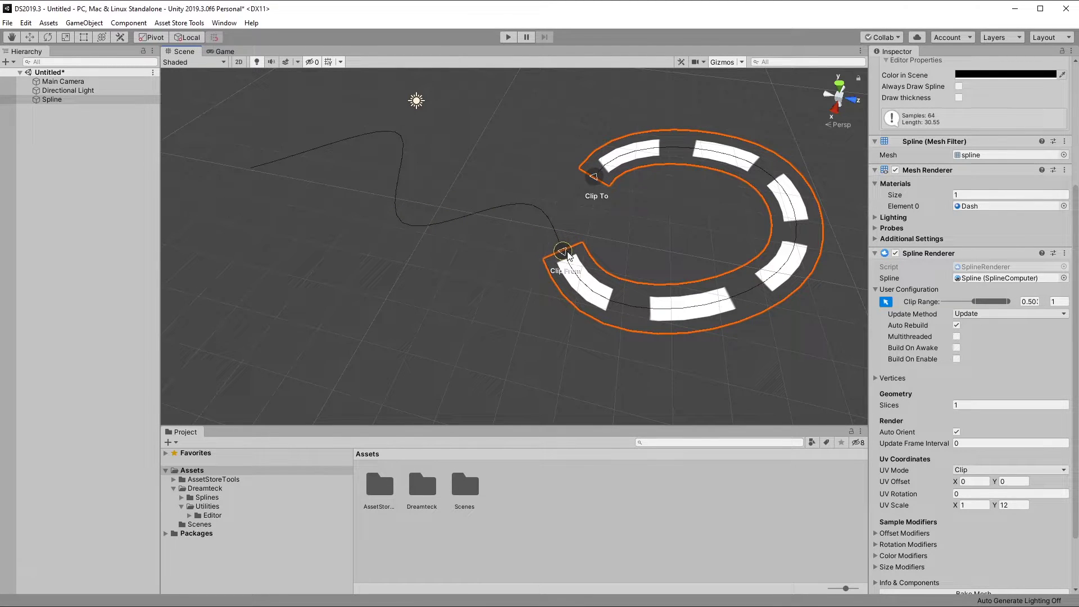
pyautogui.click(885, 300)
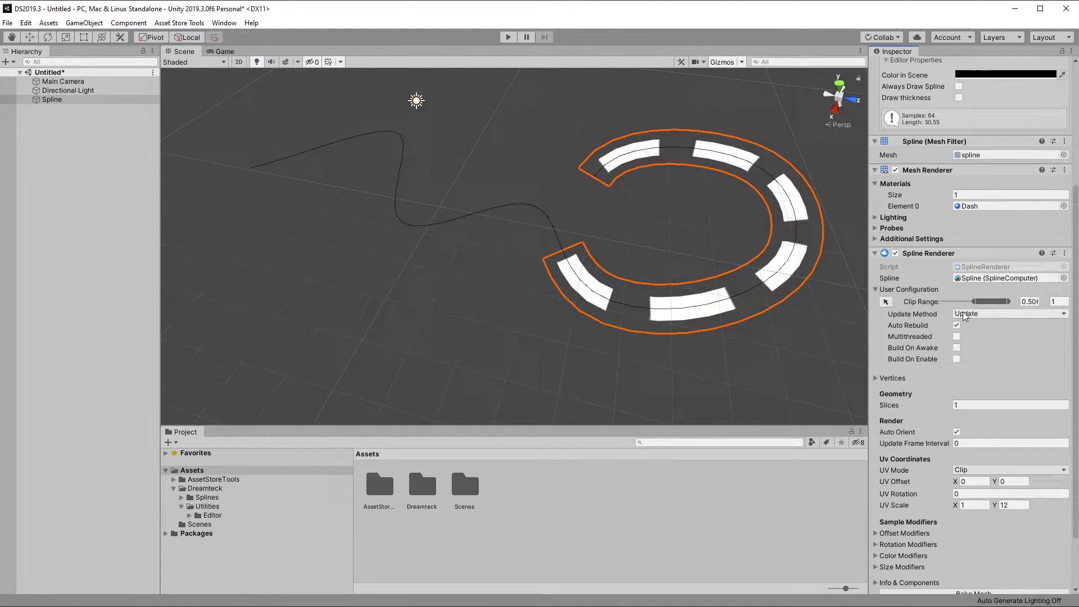
# Check the Spline Renderer's Update Method options, keep Update, and enable Multithreaded.
pyautogui.click(962, 312)
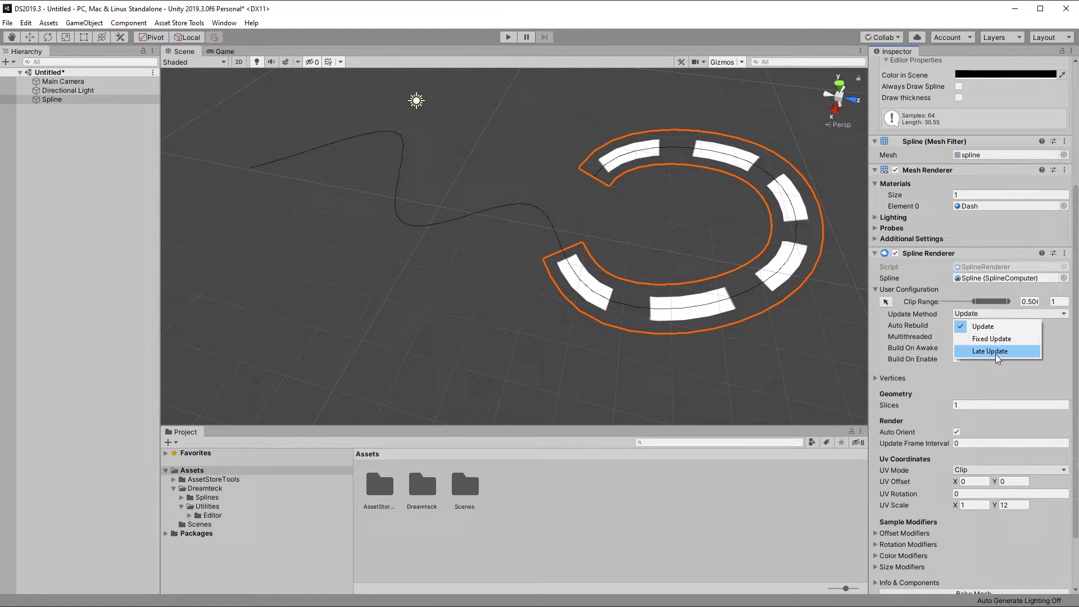
pyautogui.click(907, 336)
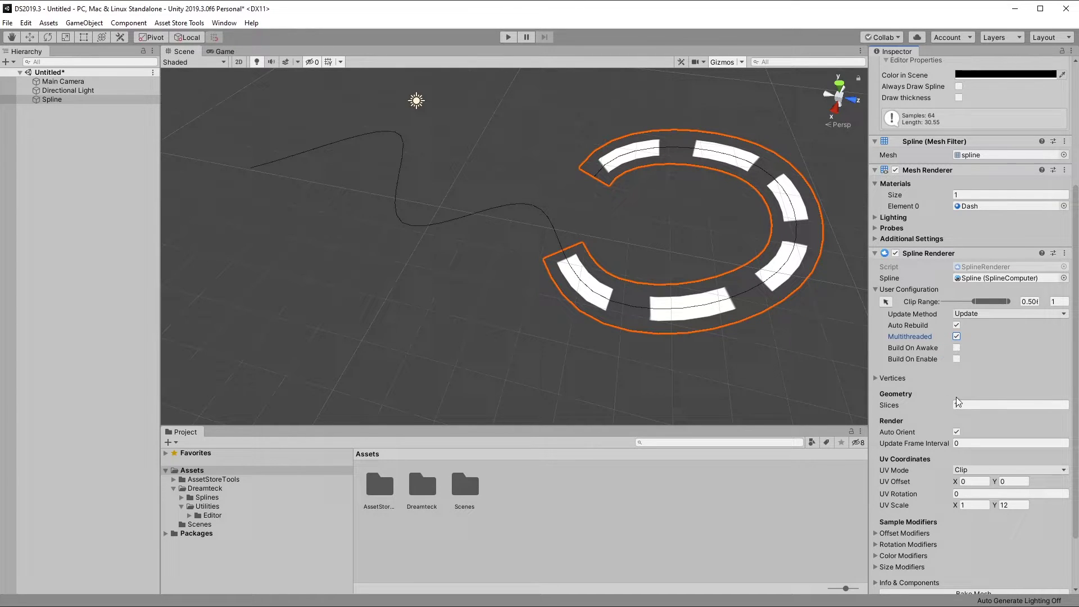
# Expand the Spline Renderer's Vertices settings and reduce the Size to about 0.87.
pyautogui.scroll(-3, 956, 397)
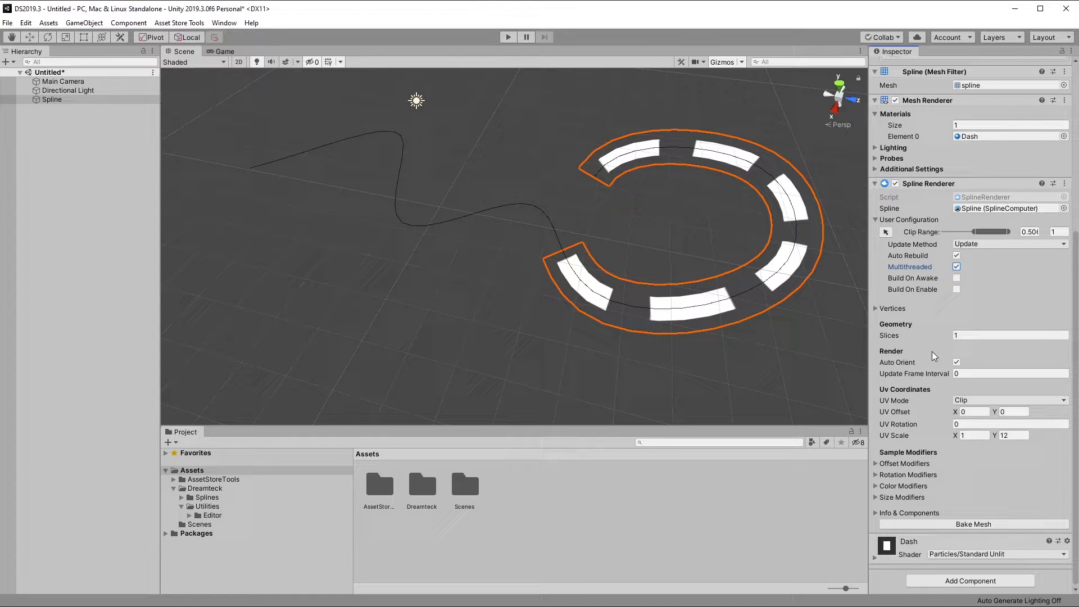
pyautogui.click(892, 308)
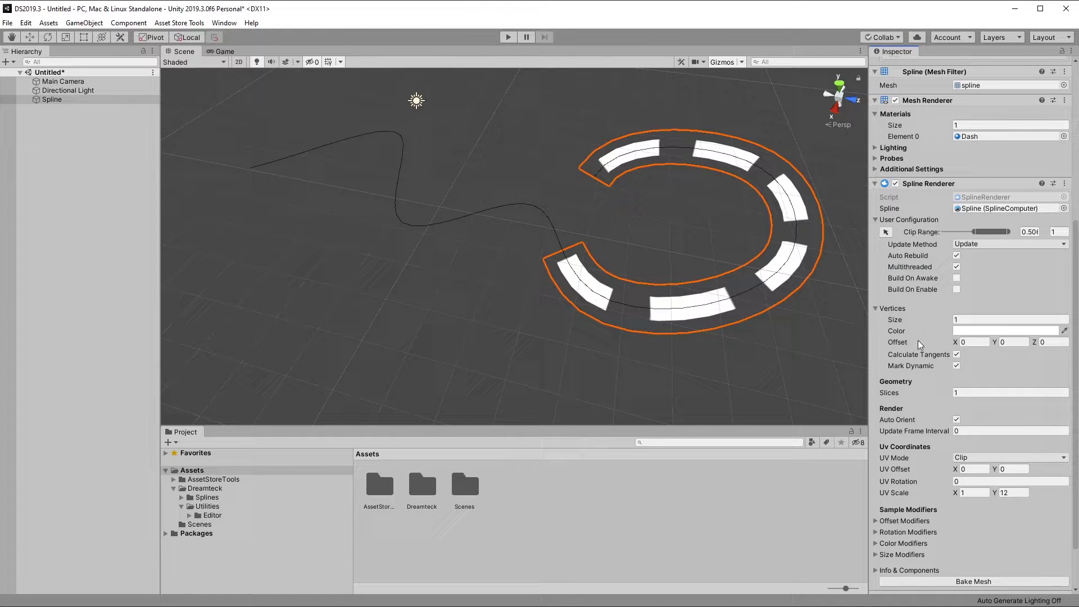
pyautogui.scroll(-3, 976, 366)
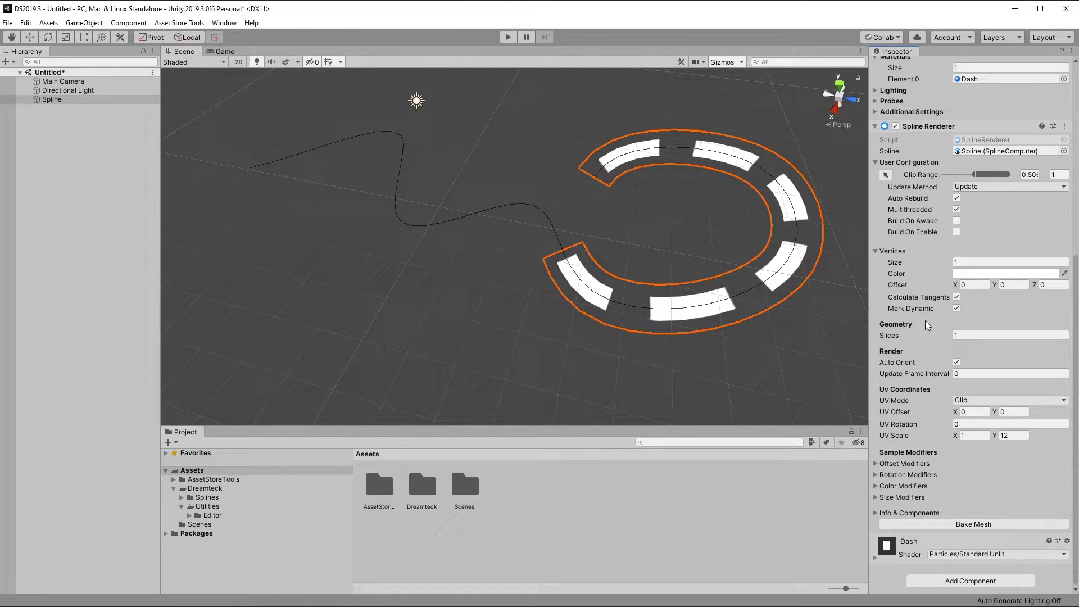
pyautogui.moveTo(899, 263)
pyautogui.mouseDown()
pyautogui.moveTo(922, 262)
pyautogui.moveTo(905, 263)
pyautogui.mouseUp()
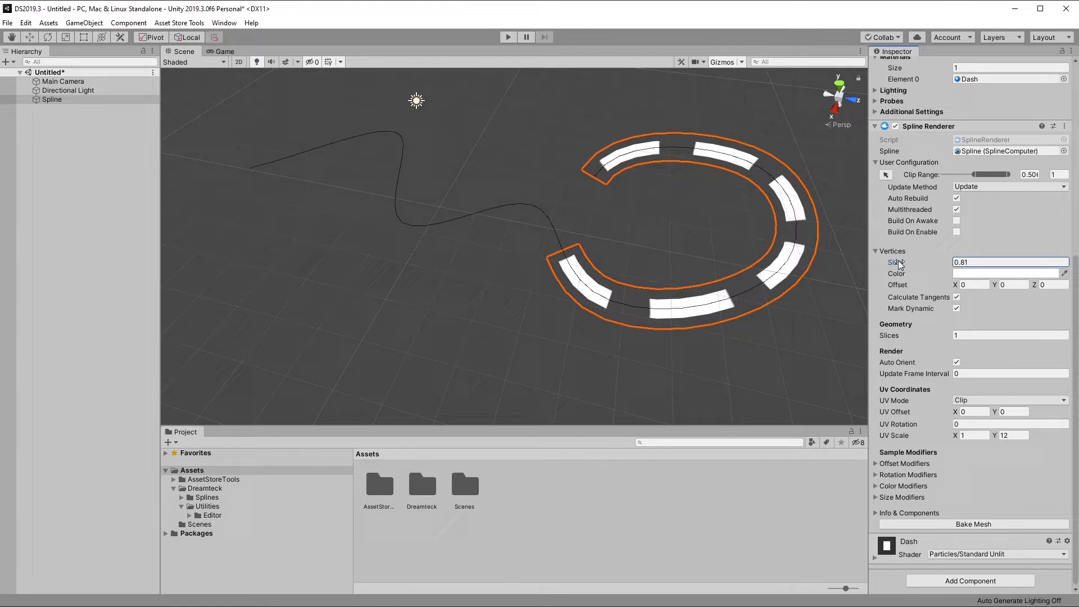
# Set the Spline Renderer's vertex Color to red.
pyautogui.click(1006, 273)
pyautogui.moveTo(658, 203); pyautogui.dragTo(693, 154)
pyautogui.click(709, 107)
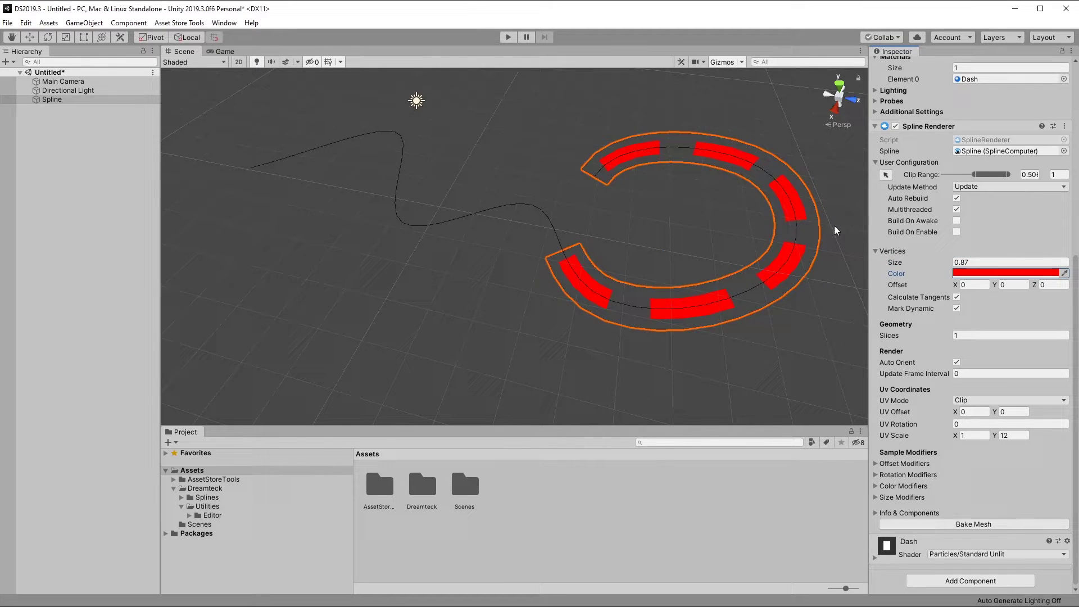
# Offset the Spline Renderer's vertices by about 0.41 on X and set their Color to white.
pyautogui.moveTo(955, 285); pyautogui.dragTo(995, 287)
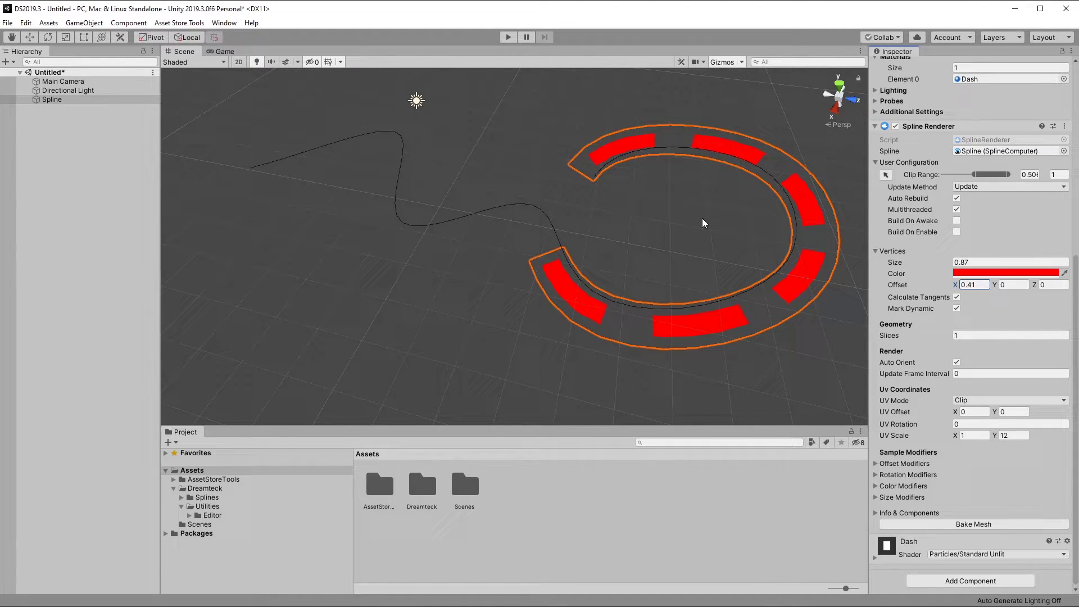
pyautogui.click(1006, 273)
pyautogui.moveTo(673, 207); pyautogui.dragTo(619, 173)
pyautogui.click(949, 254)
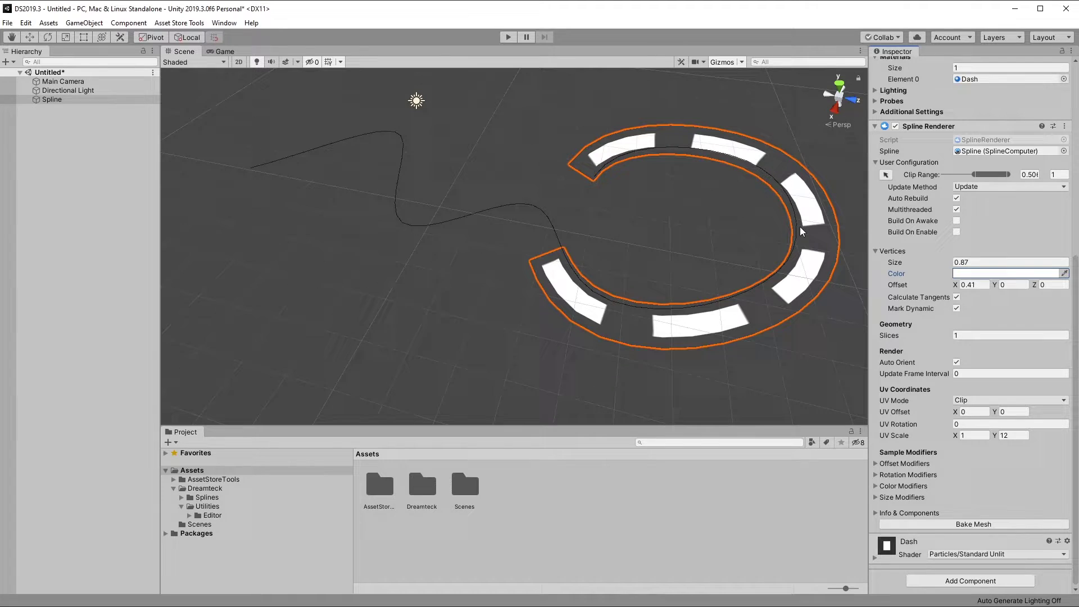
# Enter the spline's edit mode and select the two control points on the far side of the loop.
pyautogui.moveTo(800, 227); pyautogui.dragTo(768, 249, button='middle')
pyautogui.scroll(9, 948, 334)
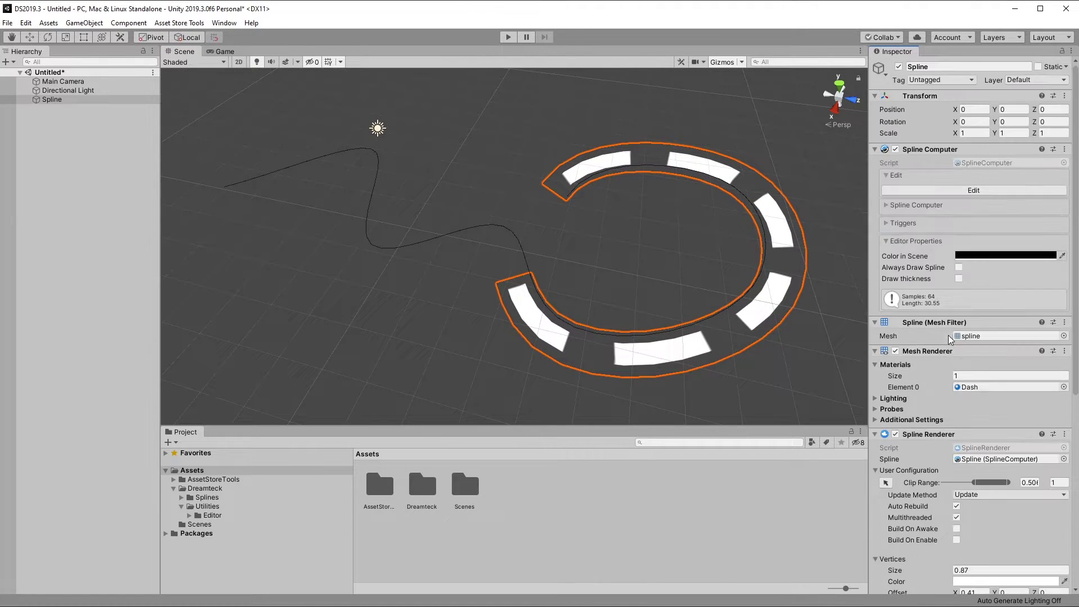
pyautogui.click(932, 190)
pyautogui.moveTo(669, 305); pyautogui.dragTo(831, 151)
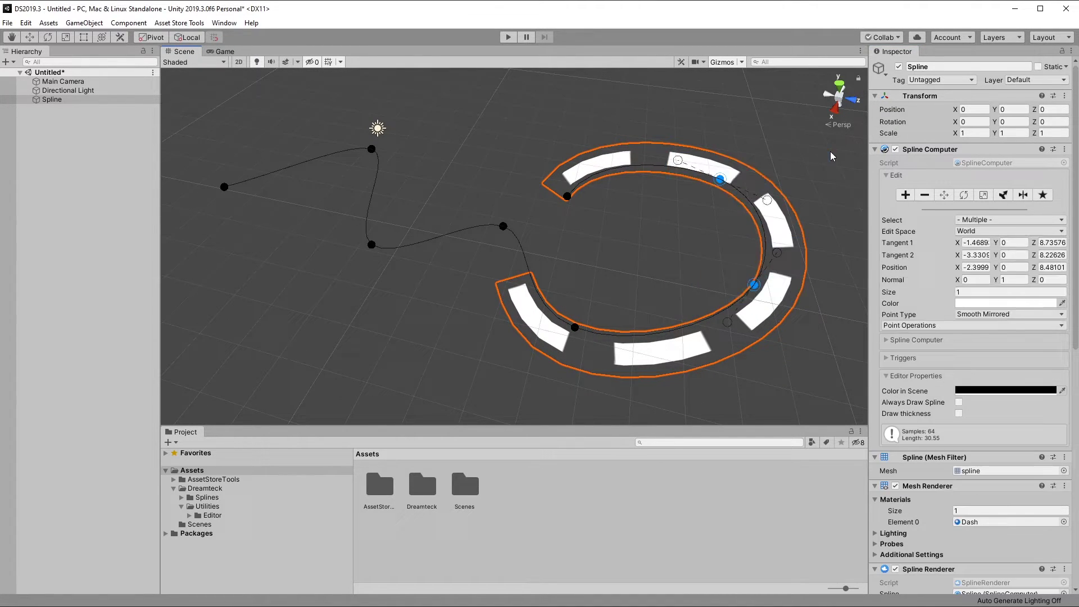
# Set the two selected spline points to red (FF0000) with a Size of about 1.36, and deselect them.
pyautogui.click(1006, 303)
pyautogui.moveTo(658, 227); pyautogui.dragTo(690, 157)
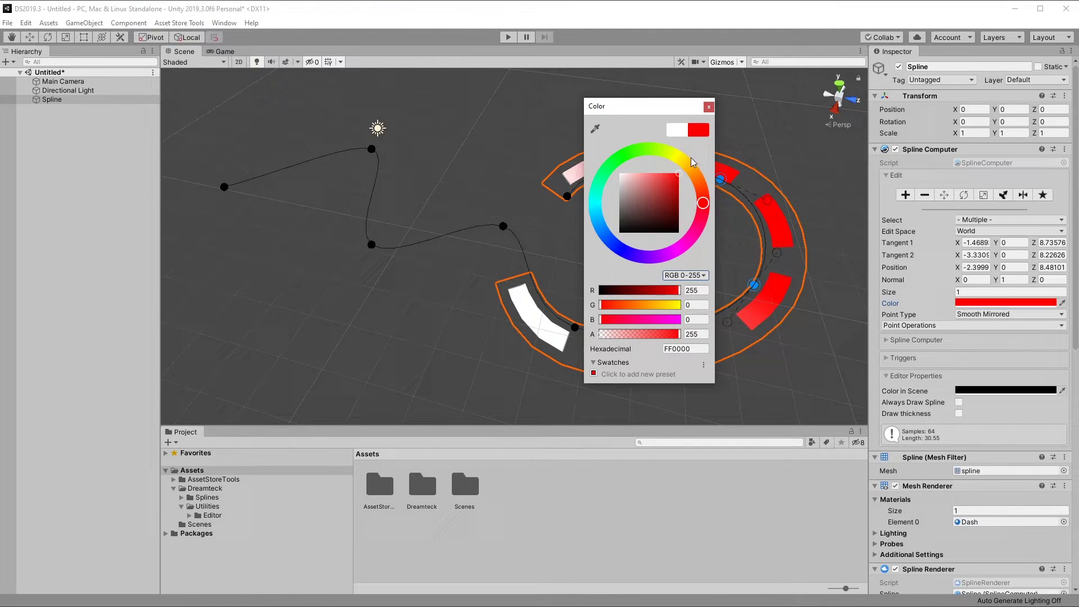
pyautogui.moveTo(680, 106); pyautogui.dragTo(525, 176)
pyautogui.click(552, 176)
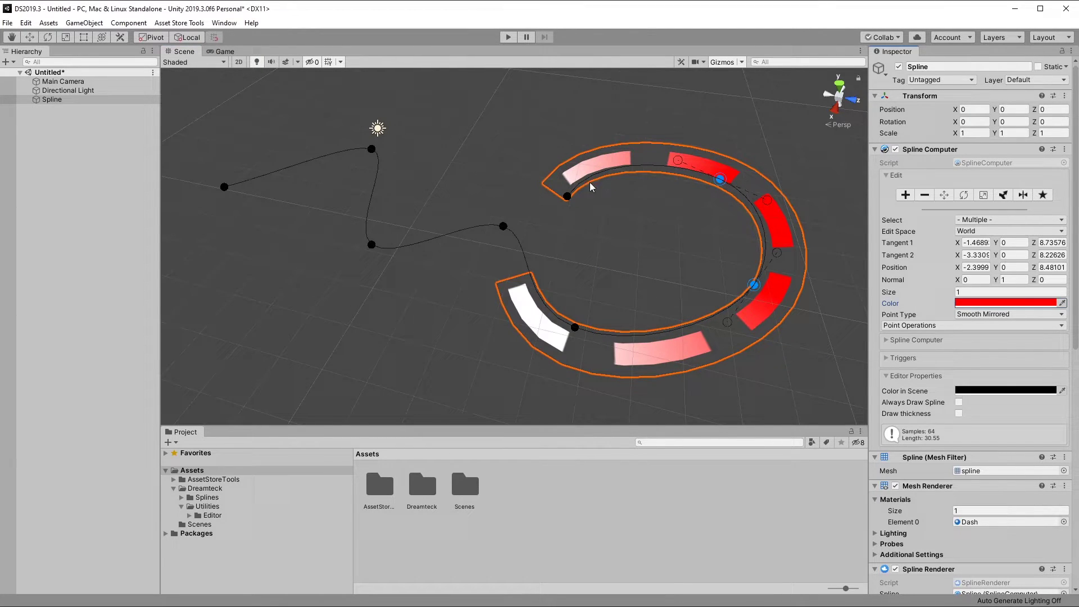
pyautogui.moveTo(932, 290)
pyautogui.mouseDown()
pyautogui.moveTo(903, 293)
pyautogui.moveTo(917, 293)
pyautogui.mouseUp()
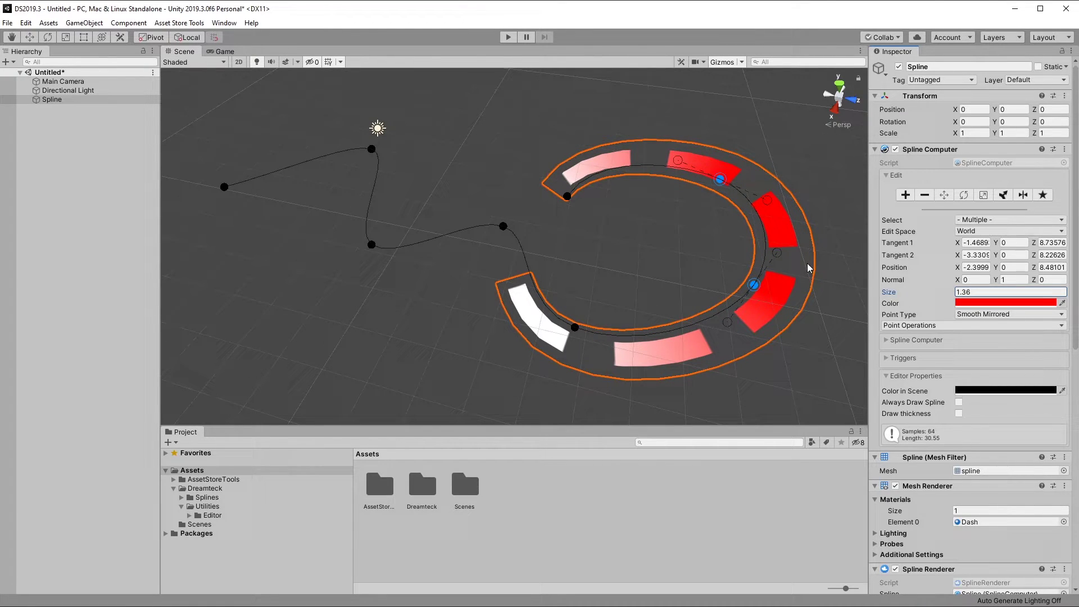
pyautogui.scroll(-10, 944, 371)
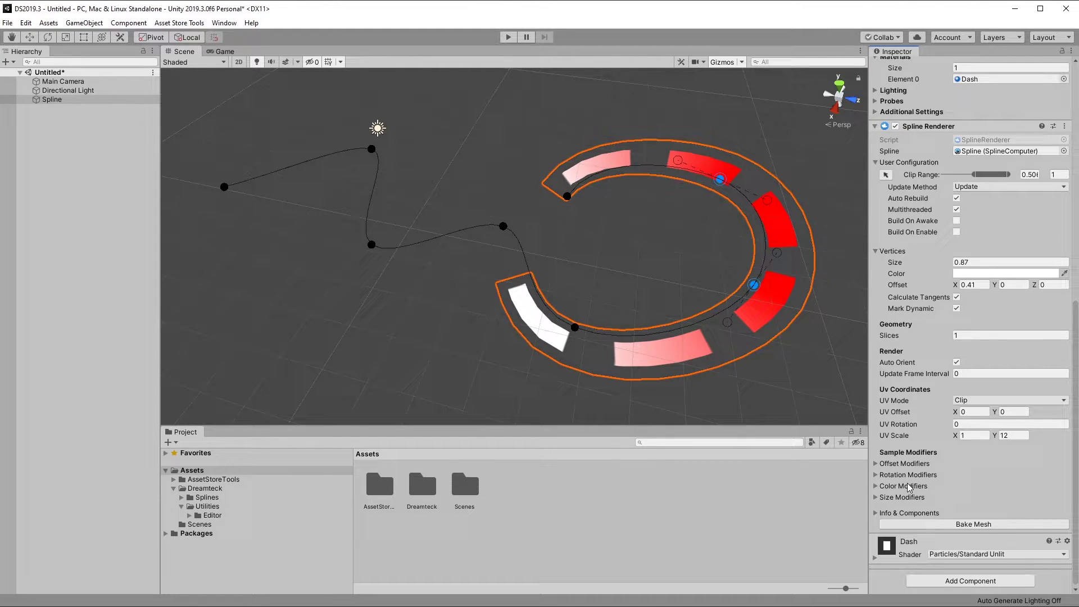
pyautogui.click(654, 258)
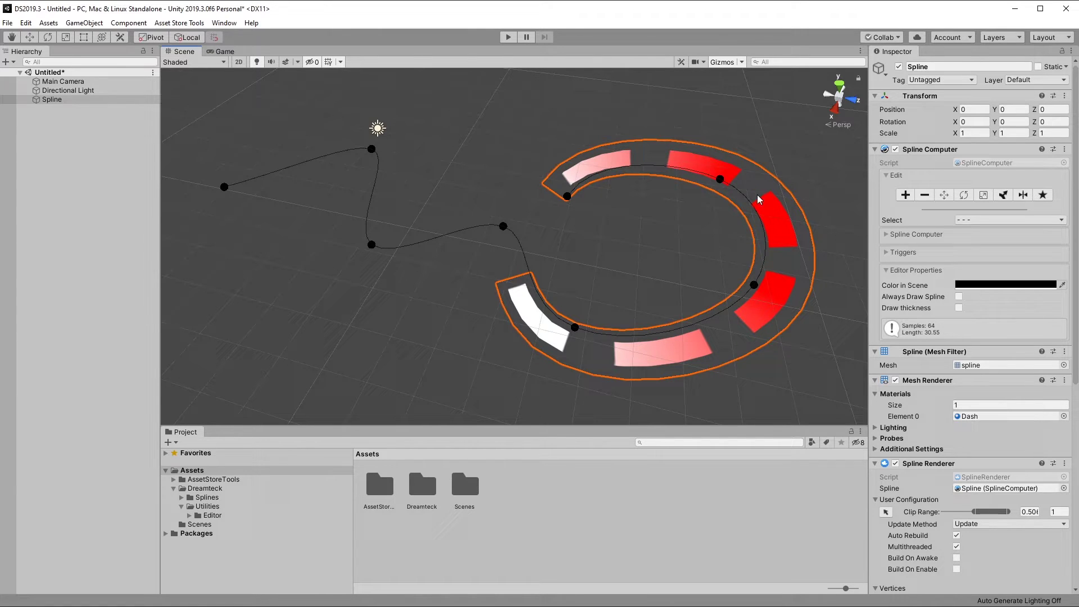
# Preview the Marble material on the spline mesh and switch Element 0 back to Dash.
pyautogui.click(1063, 416)
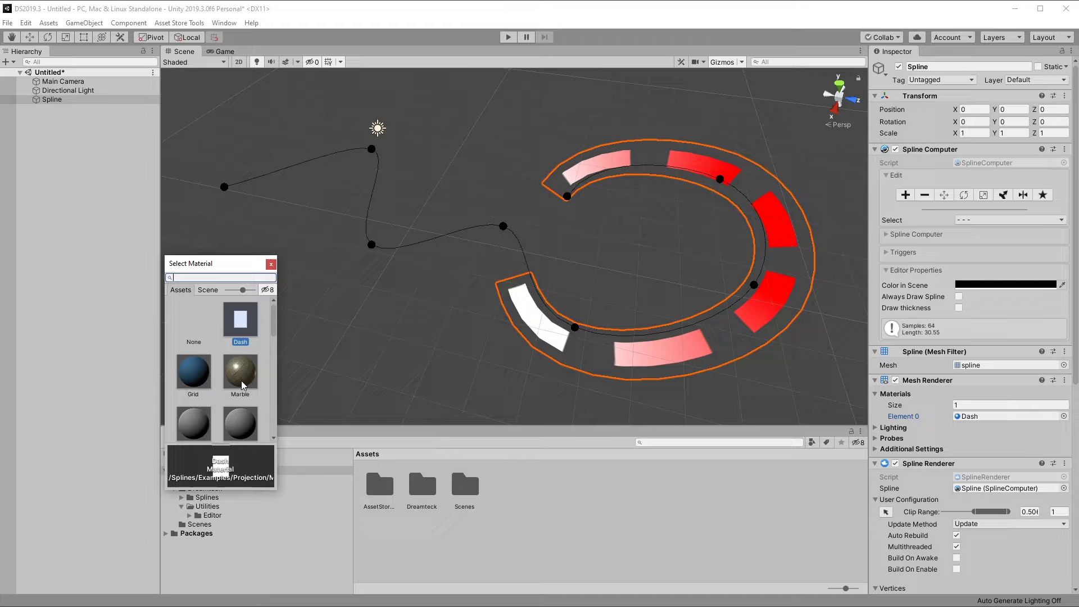
pyautogui.click(243, 379)
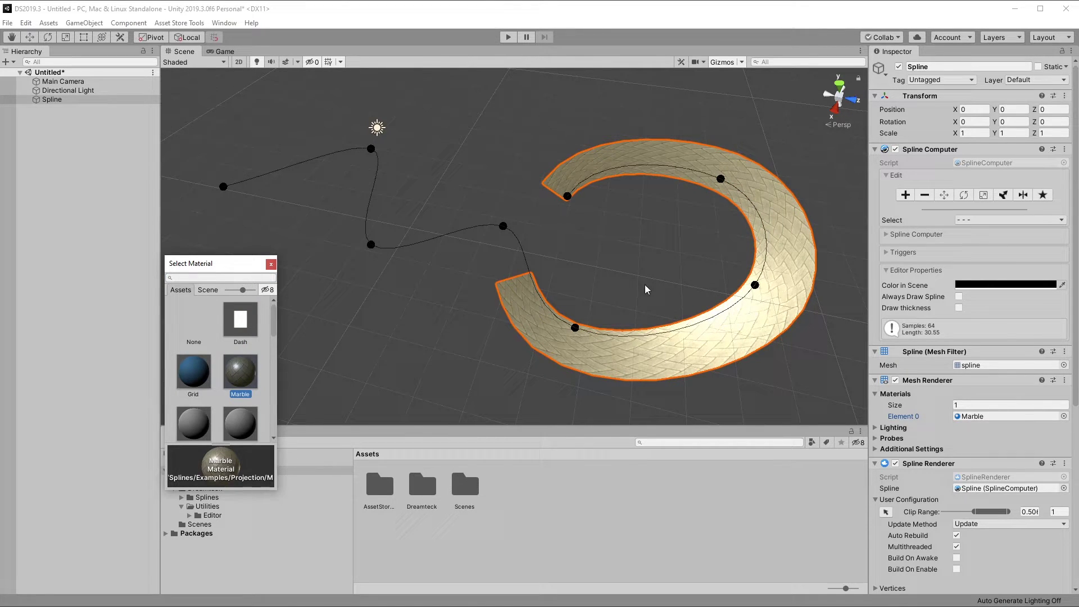
pyautogui.doubleClick(253, 321)
# Add a Cube primitive to the scene.
pyautogui.moveTo(740, 240); pyautogui.dragTo(732, 245, button='middle')
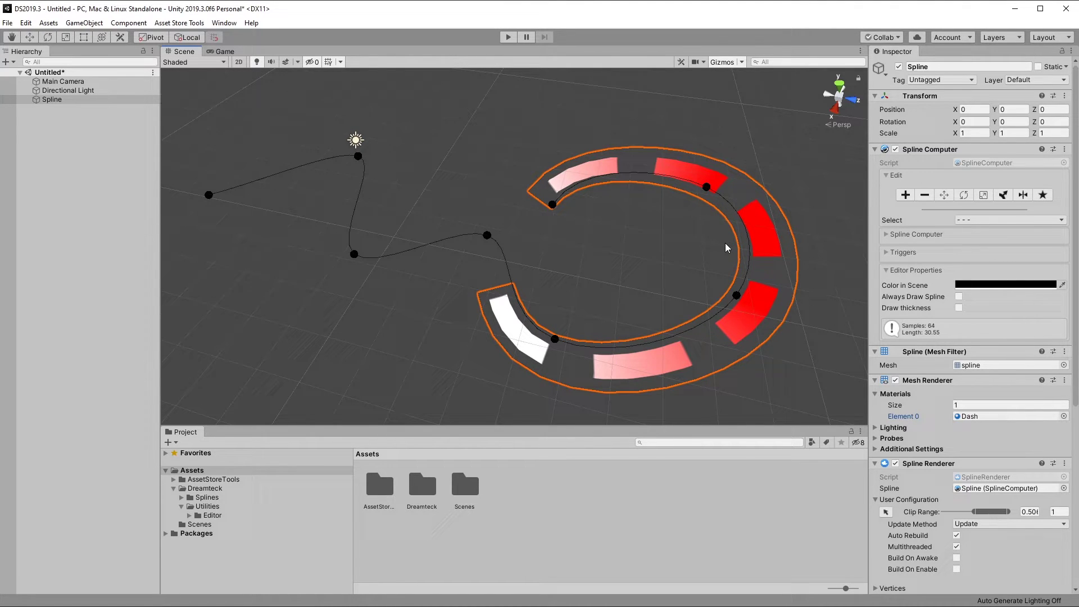
pyautogui.moveTo(726, 243); pyautogui.dragTo(685, 275, button='right')
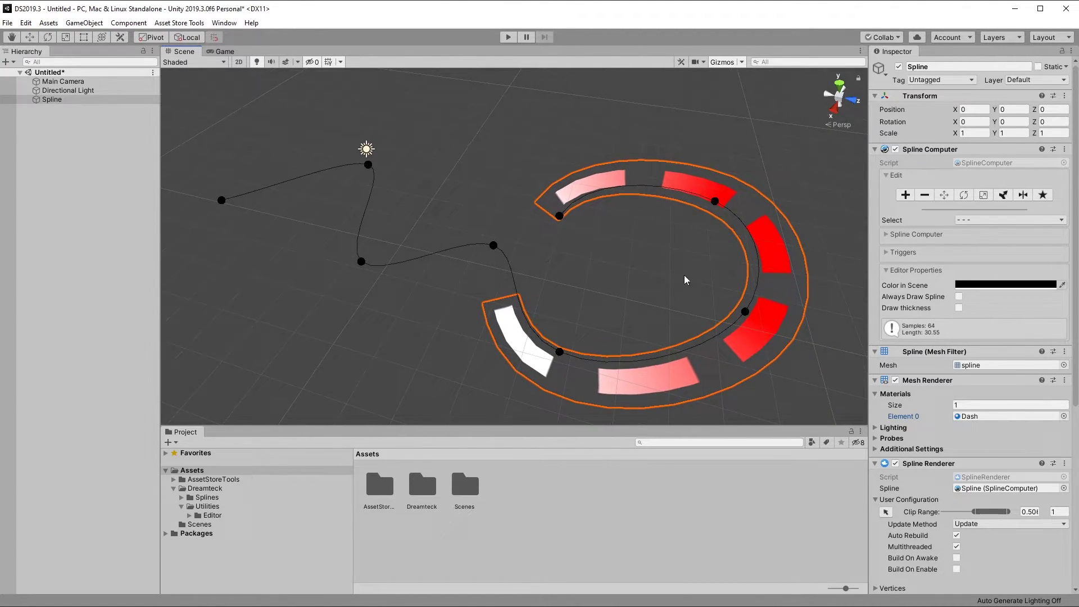
pyautogui.click(85, 23)
pyautogui.moveTo(185, 60)
pyautogui.click(241, 61)
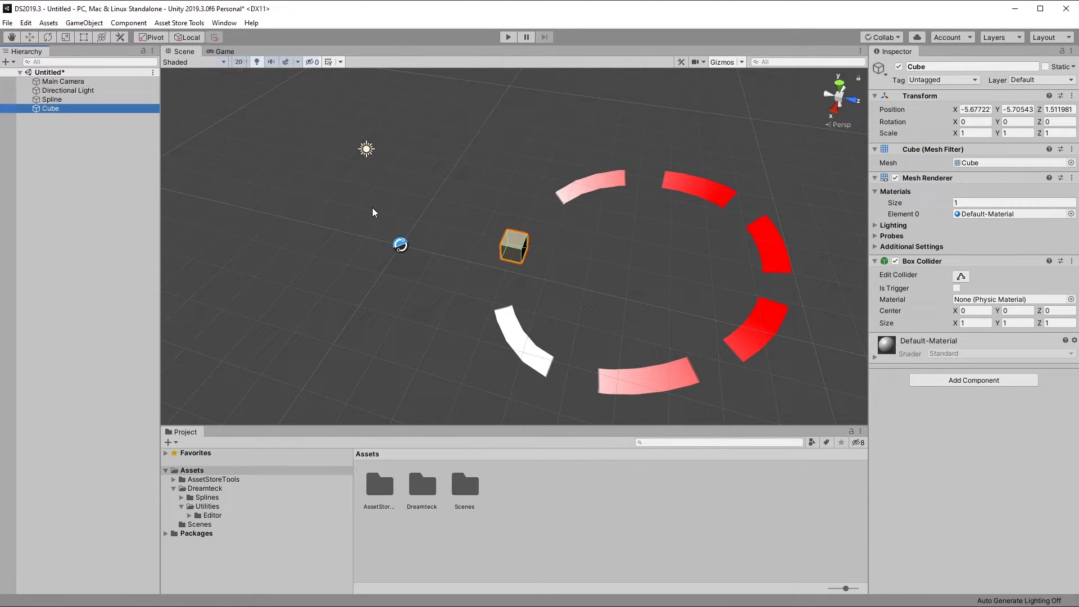
# Add a Dreamteck Spline Follower component to the Cube.
pyautogui.click(940, 378)
pyautogui.click(970, 444)
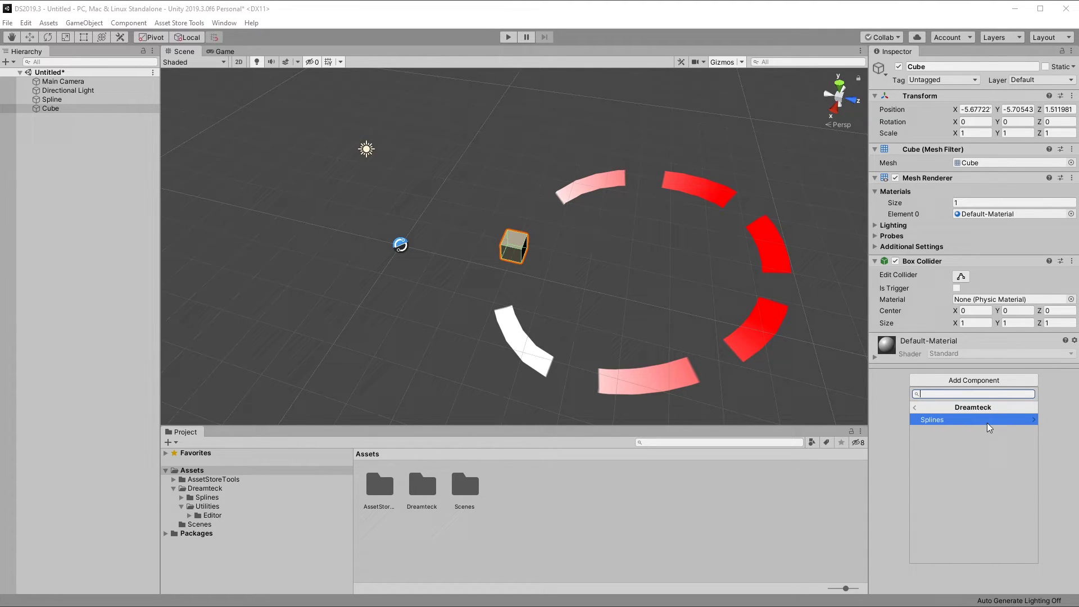
pyautogui.click(980, 418)
pyautogui.click(951, 453)
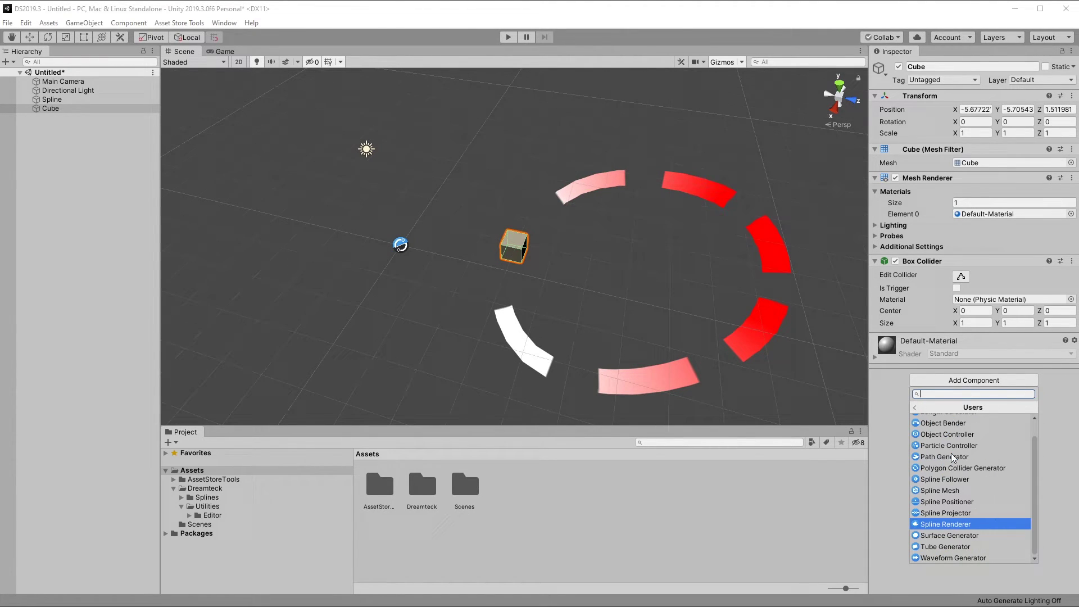
pyautogui.click(949, 479)
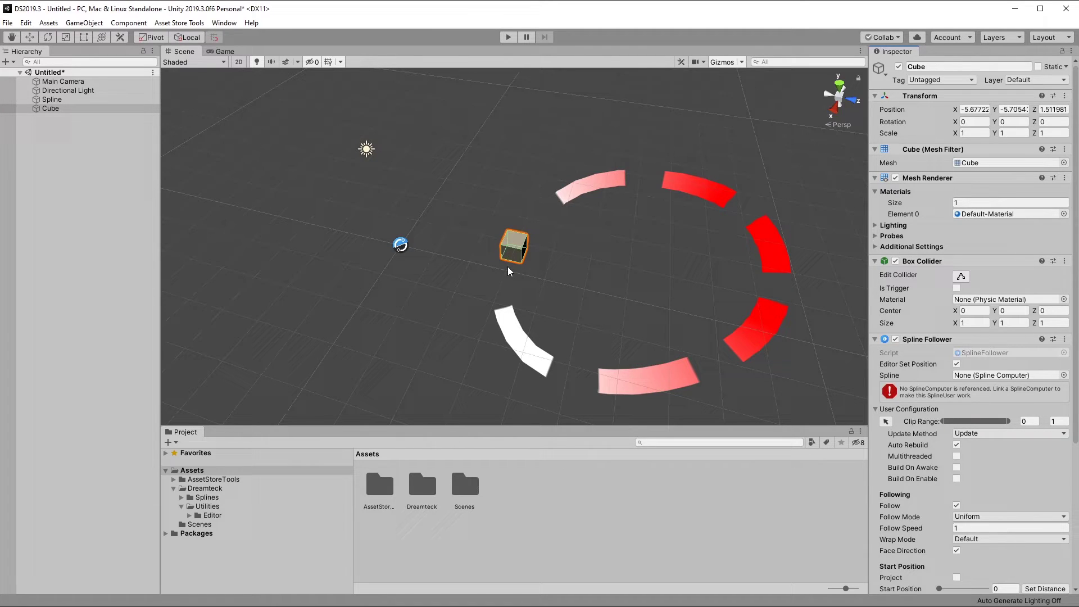
# Assign the Spline object as the spline for the Cube's Spline Follower.
pyautogui.click(1063, 375)
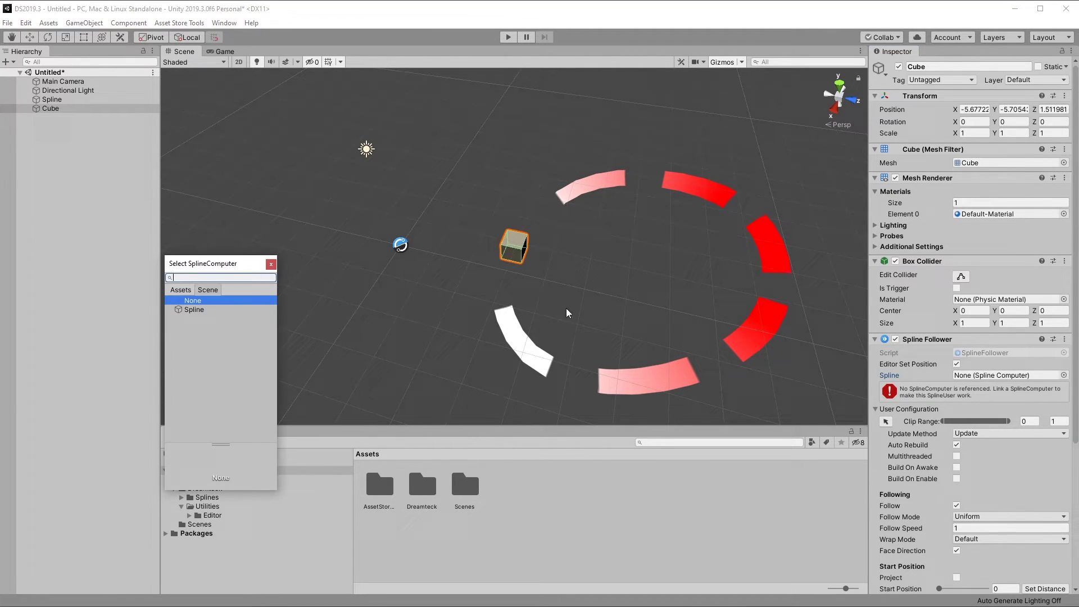
pyautogui.moveTo(225, 262); pyautogui.dragTo(652, 227)
pyautogui.doubleClick(621, 275)
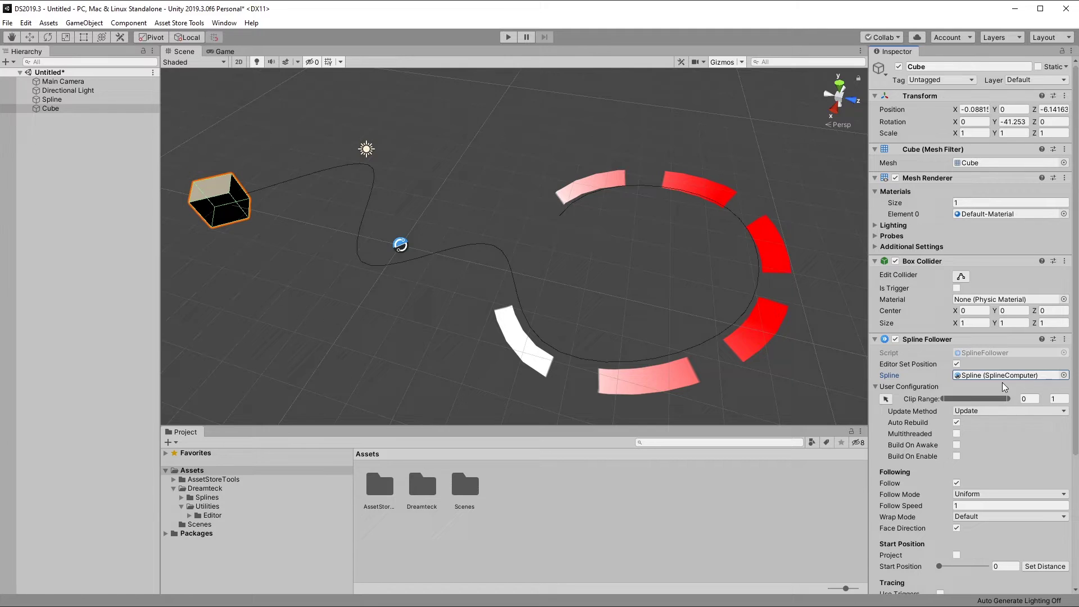
# Move the Cube along the spline by setting the Spline Follower's Start Position to 0.24.
pyautogui.press('f')
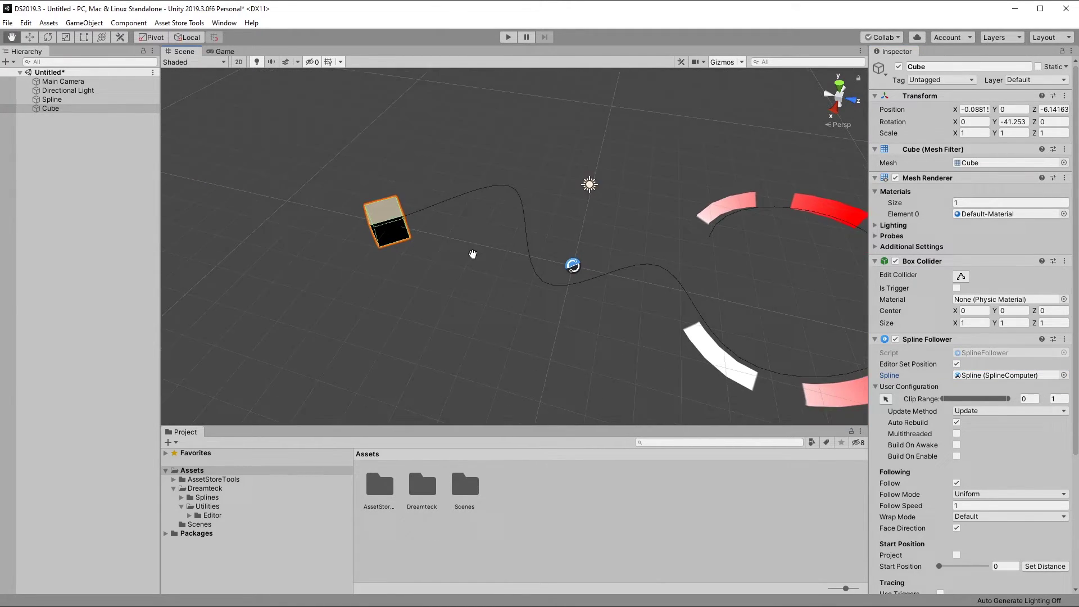
pyautogui.scroll(-5, 955, 435)
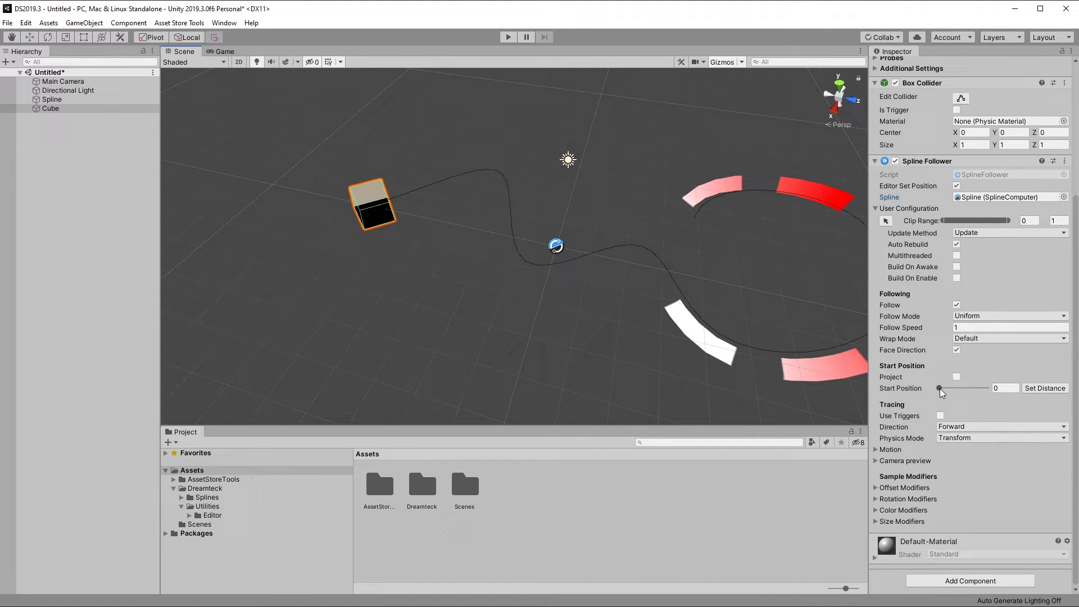
pyautogui.moveTo(939, 388)
pyautogui.mouseDown()
pyautogui.moveTo(979, 393)
pyautogui.moveTo(950, 393)
pyautogui.mouseUp()
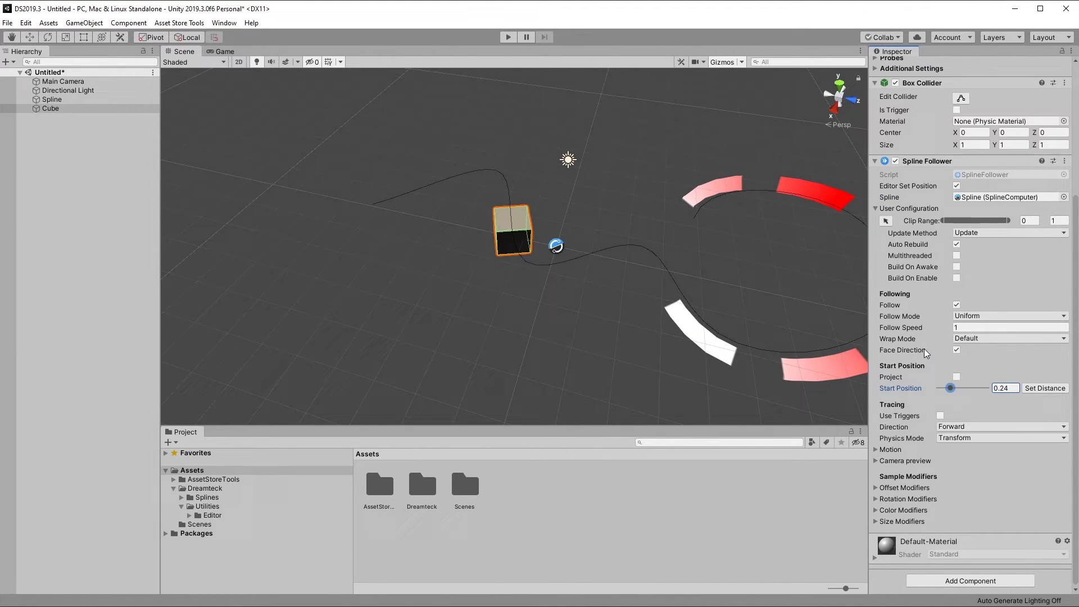
# Set the Spline Follower's Follow Speed to about 6.04 and its Wrap Mode to Ping Pong.
pyautogui.moveTo(906, 327); pyautogui.dragTo(1005, 329)
pyautogui.click(972, 339)
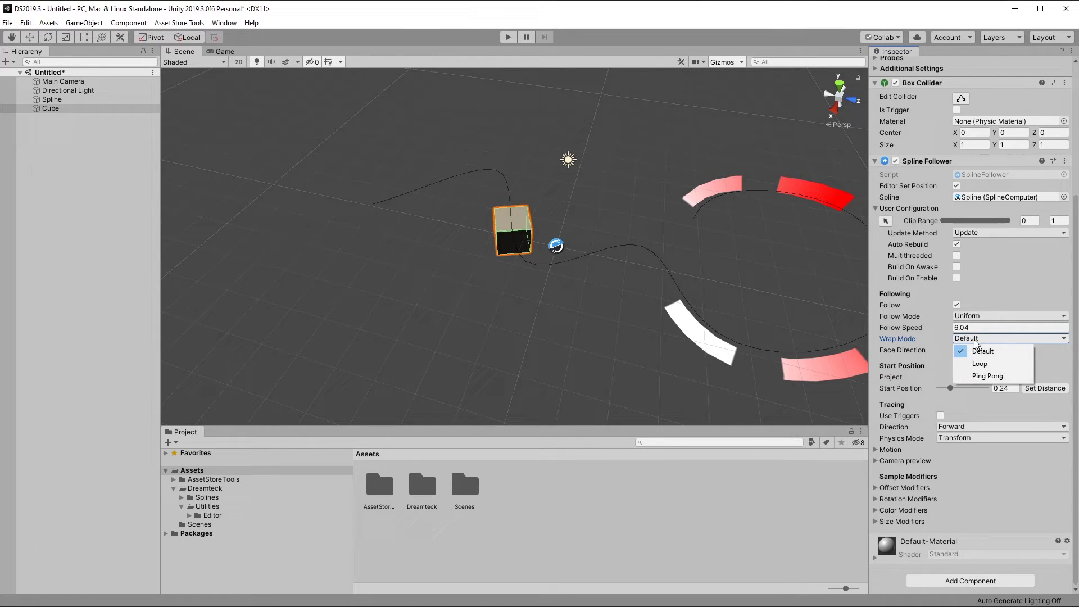
pyautogui.click(986, 376)
pyautogui.scroll(-2, 758, 302)
pyautogui.moveTo(604, 287); pyautogui.dragTo(566, 284, button='middle')
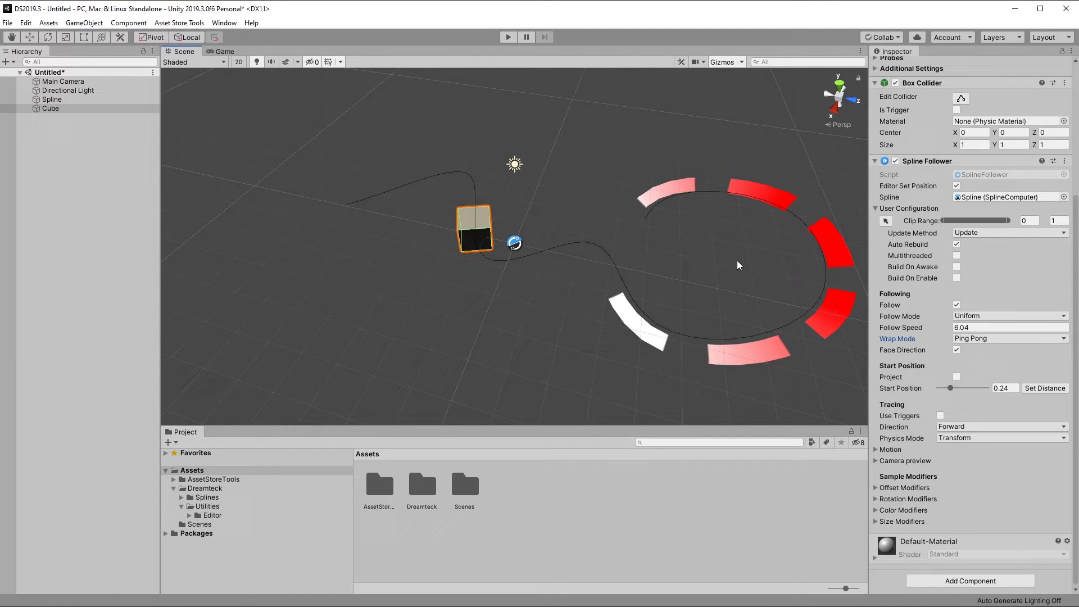
# Dock the Game view beside the Scene view and run the scene briefly to test the Cube following the spline.
pyautogui.moveTo(218, 50); pyautogui.dragTo(753, 238)
pyautogui.hotkey('ctrl', 'p')
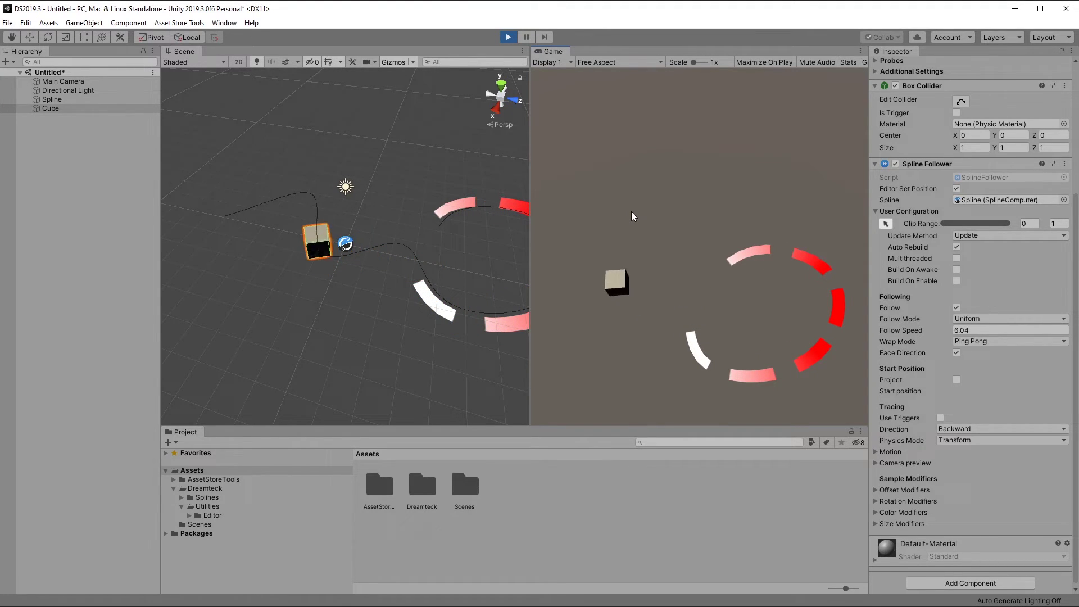
pyautogui.hotkey('ctrl', 'p')
pyautogui.moveTo(533, 245); pyautogui.dragTo(547, 245)
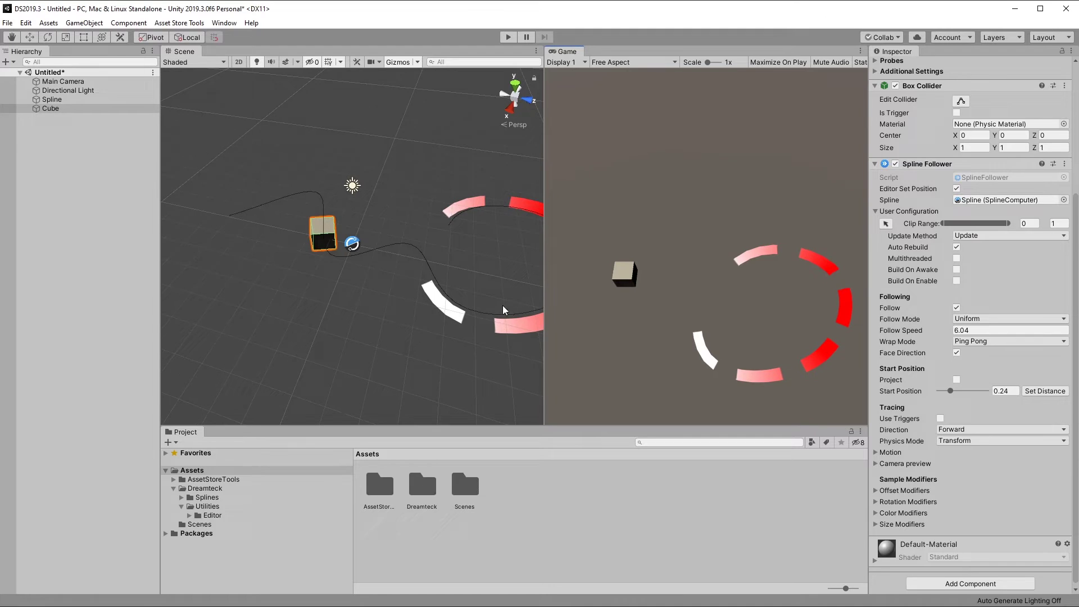
# Set the Spline Renderer's vertex Size to 0.58 and its UV Scale Y to about 21.64 on the Spline object.
pyautogui.click(508, 329)
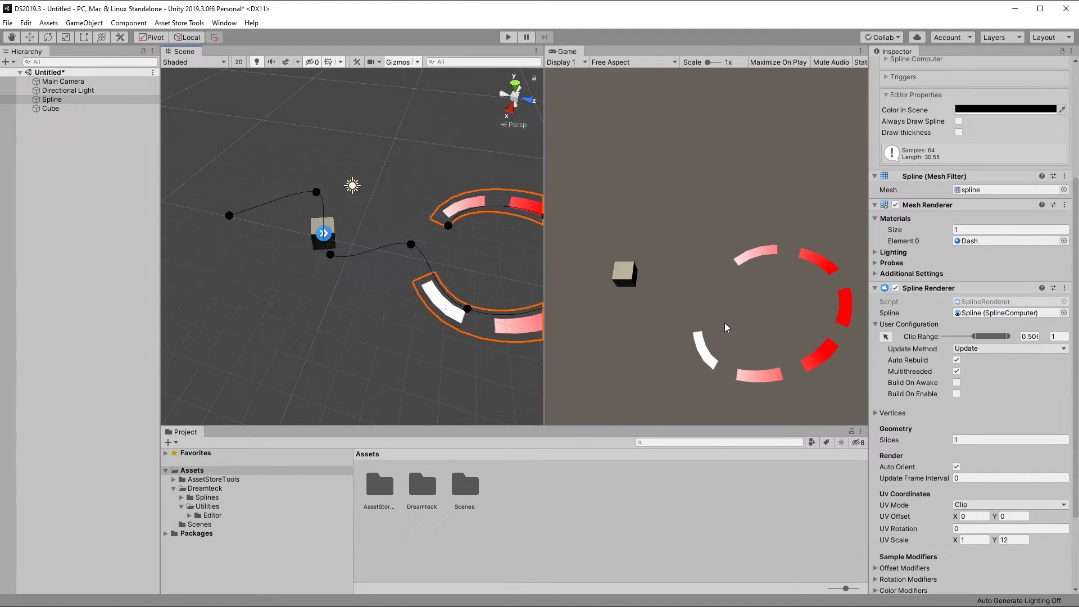
pyautogui.scroll(3, 875, 382)
pyautogui.scroll(-5, 918, 504)
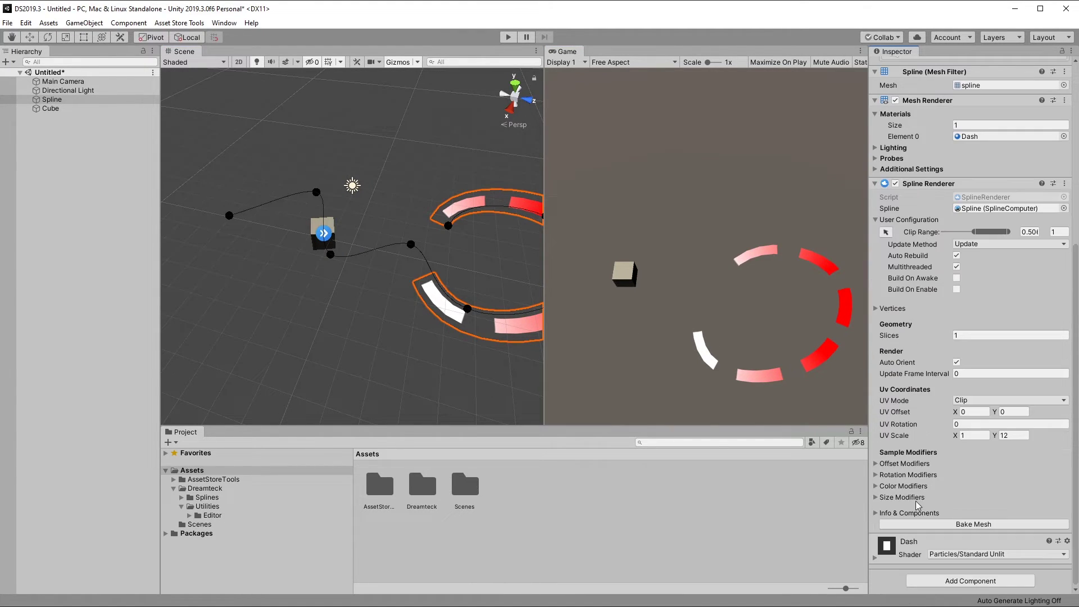
pyautogui.click(892, 308)
pyautogui.moveTo(934, 319); pyautogui.dragTo(923, 318)
pyautogui.scroll(-2, 955, 382)
pyautogui.moveTo(995, 435); pyautogui.dragTo(1046, 436)
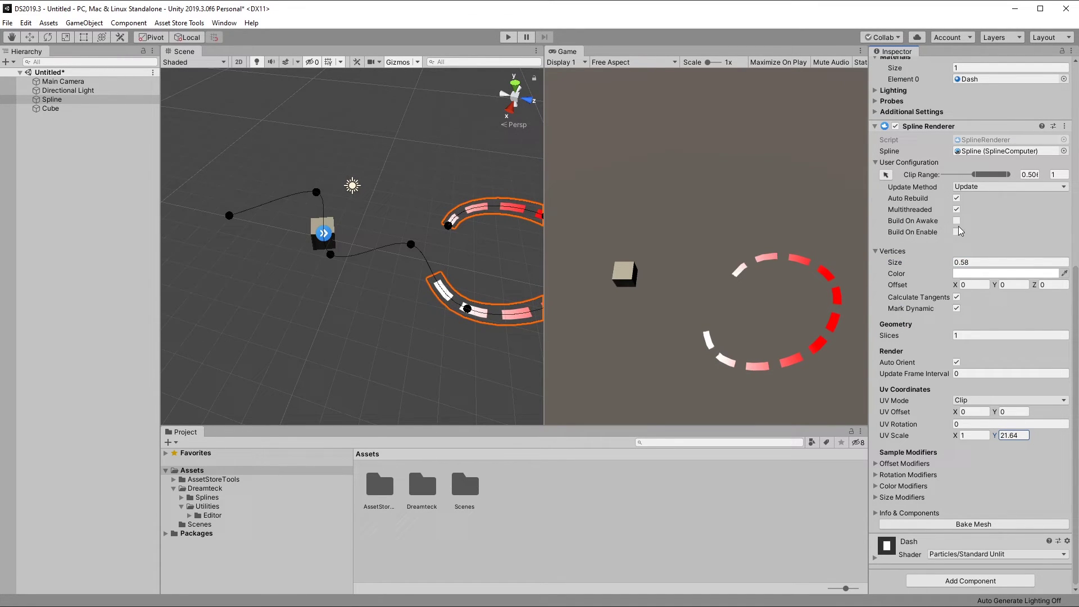
# Extend the start of the Spline Renderer's clip range back along the spline to the Cube, at about 0.25.
pyautogui.click(885, 174)
pyautogui.moveTo(430, 276); pyautogui.dragTo(288, 236)
pyautogui.moveTo(435, 299); pyautogui.dragTo(382, 324, button='middle')
pyautogui.click(886, 175)
# Copy the Spline Renderer's clip range start value to the Cube's Spline Follower and set its Start Position to 0.
pyautogui.click(1029, 175)
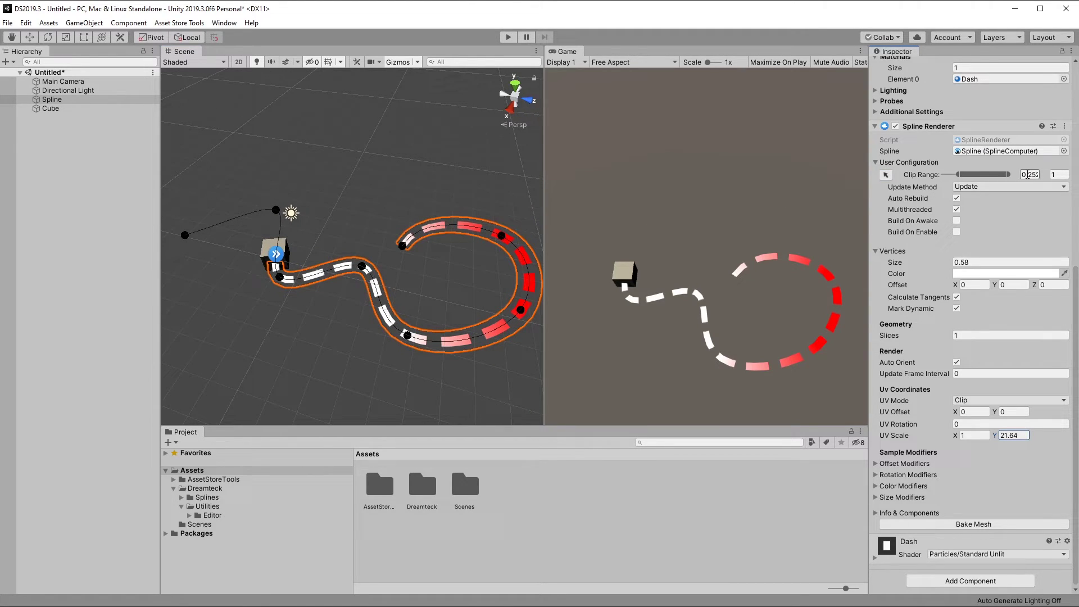
pyautogui.click(267, 253)
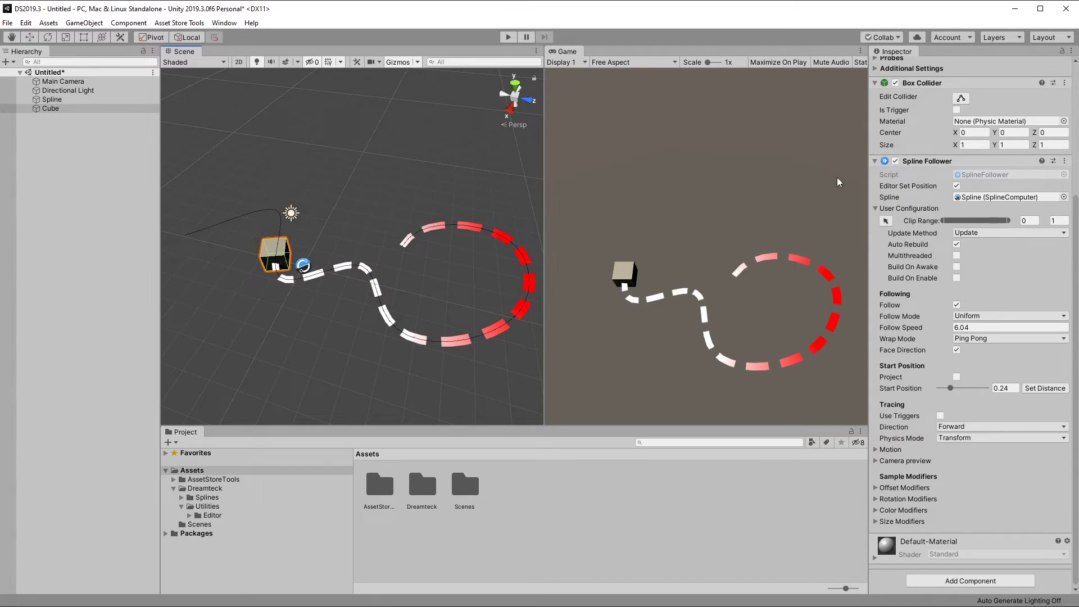
pyautogui.click(1029, 219)
pyautogui.hotkey('ctrl', 'v')
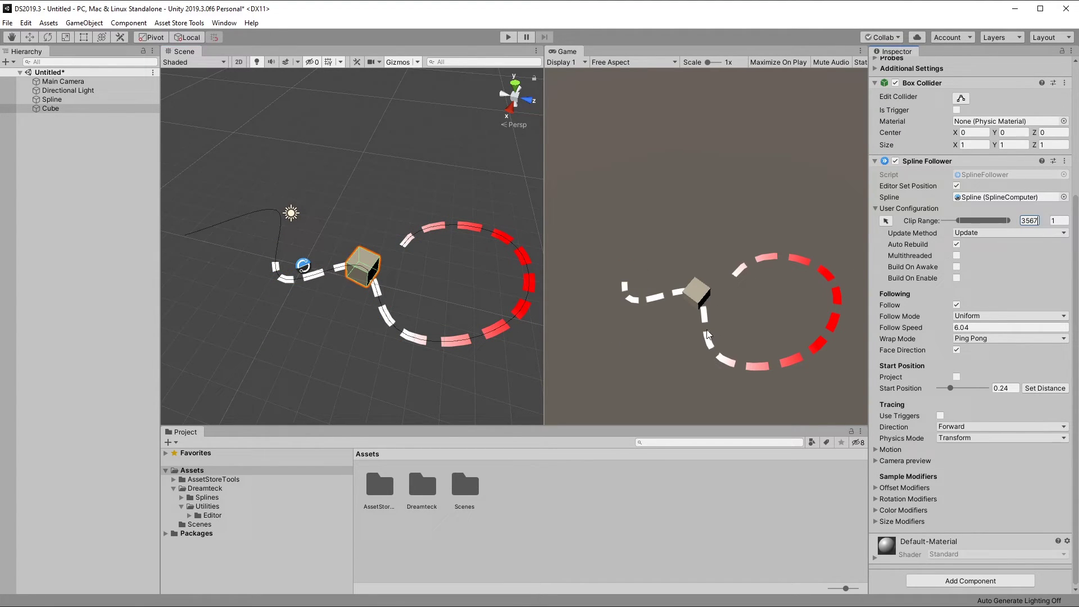
pyautogui.moveTo(953, 388)
pyautogui.mouseDown()
pyautogui.moveTo(922, 383)
pyautogui.moveTo(1008, 390)
pyautogui.moveTo(936, 390)
pyautogui.mouseUp()
# Set the Cube's Follow Speed to 9 and run the scene to test it along the dashed path.
pyautogui.click(987, 327)
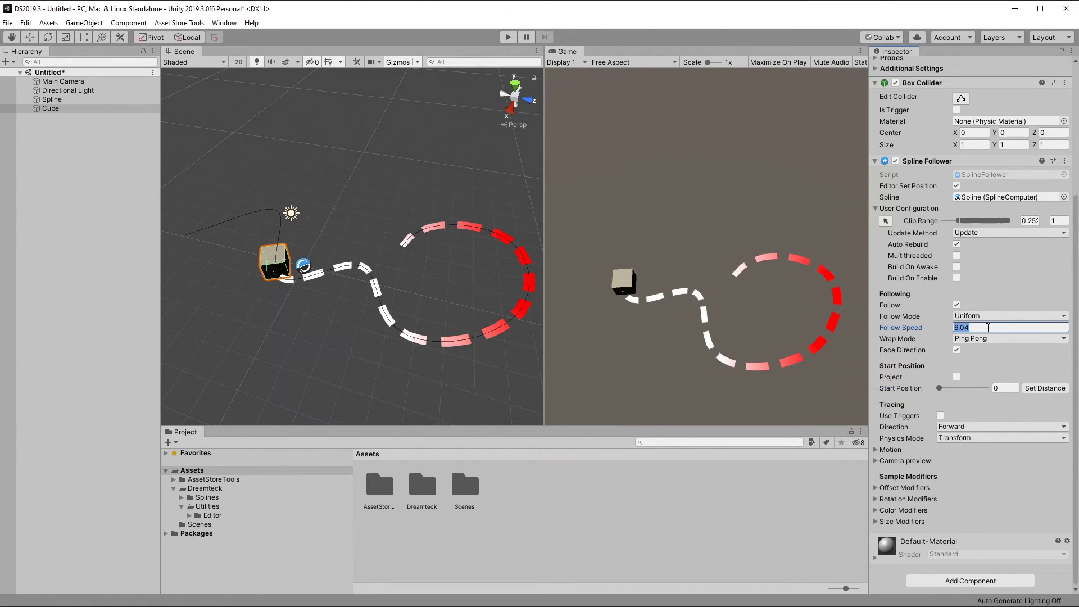
pyautogui.write('9')
pyautogui.click(508, 37)
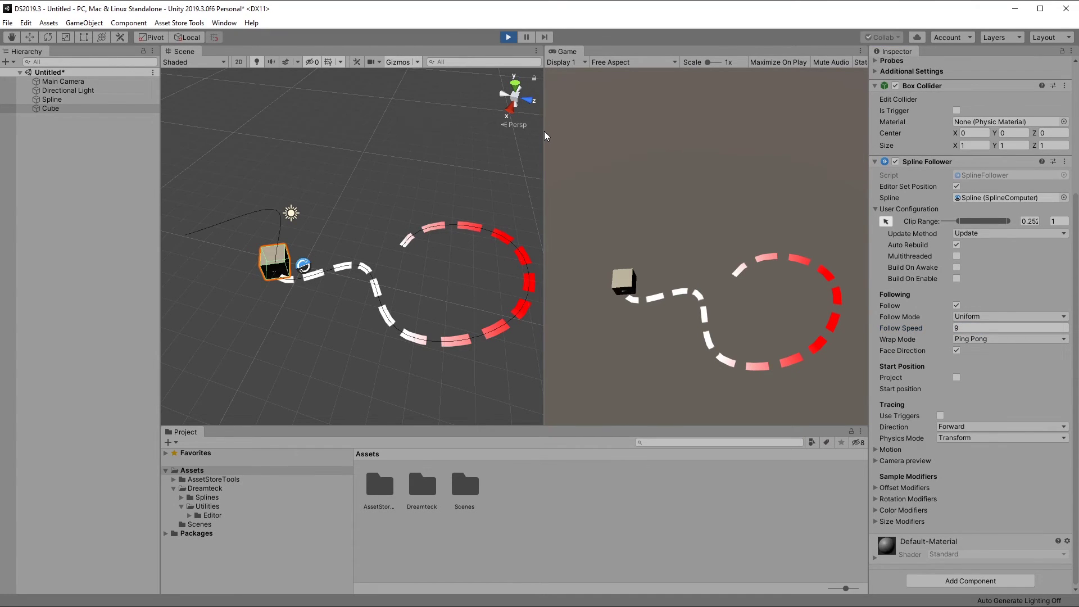